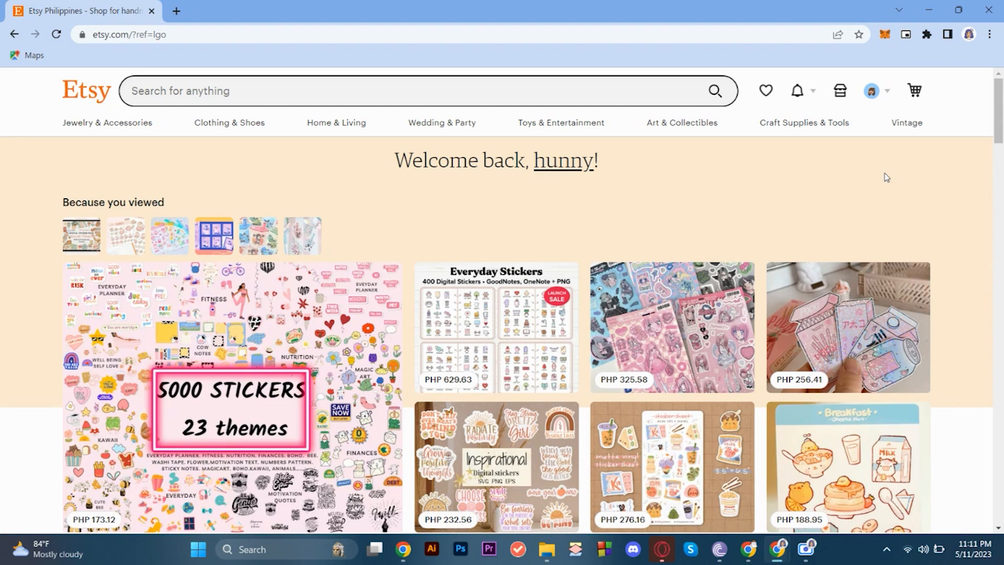
Search Etsy for "squarespace template".
{"action": "left_click", "coordinate": [301, 81]}
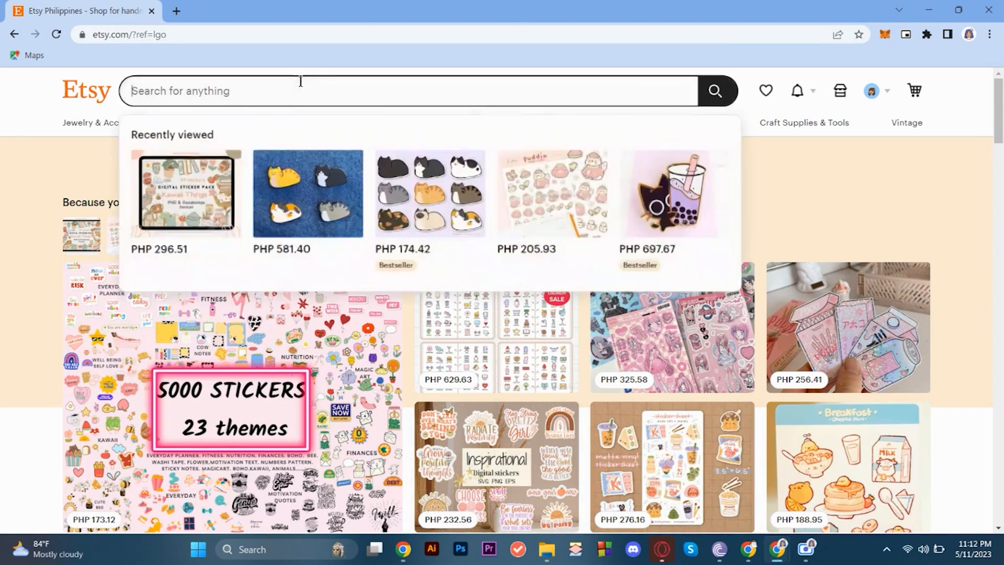
{"action": "type", "text": "squaresp"}
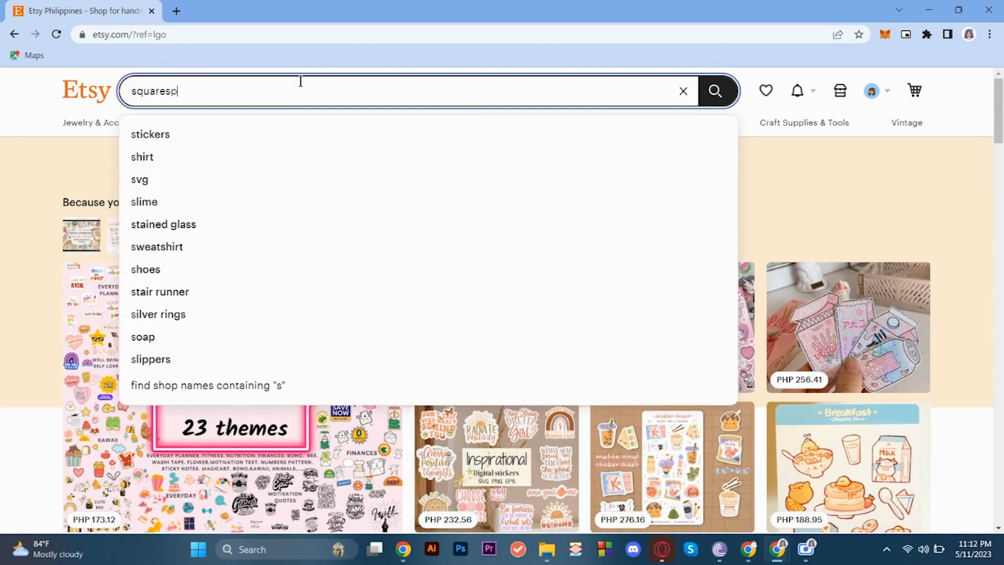
{"action": "type", "text": "ace template"}
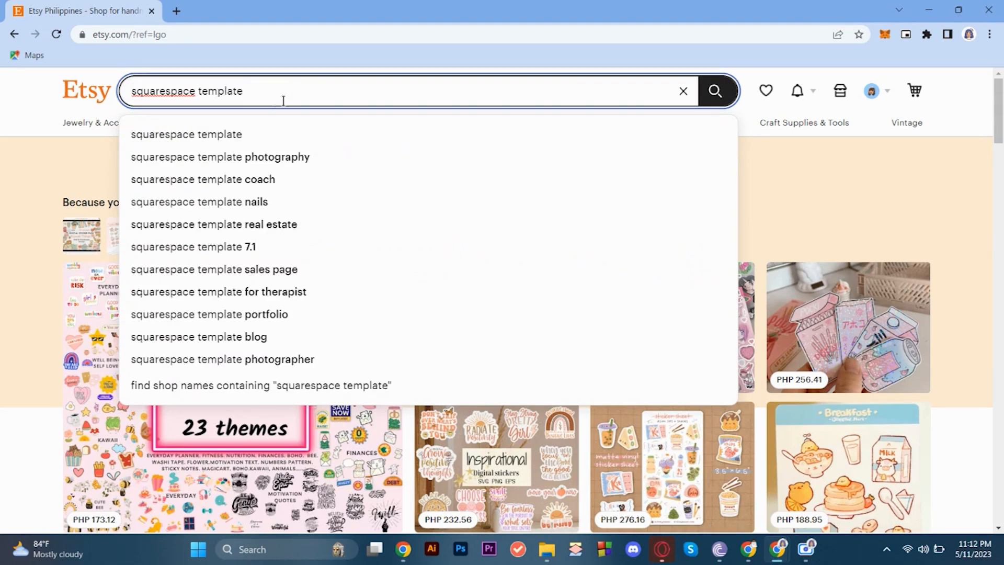
{"action": "left_click", "coordinate": [241, 140]}
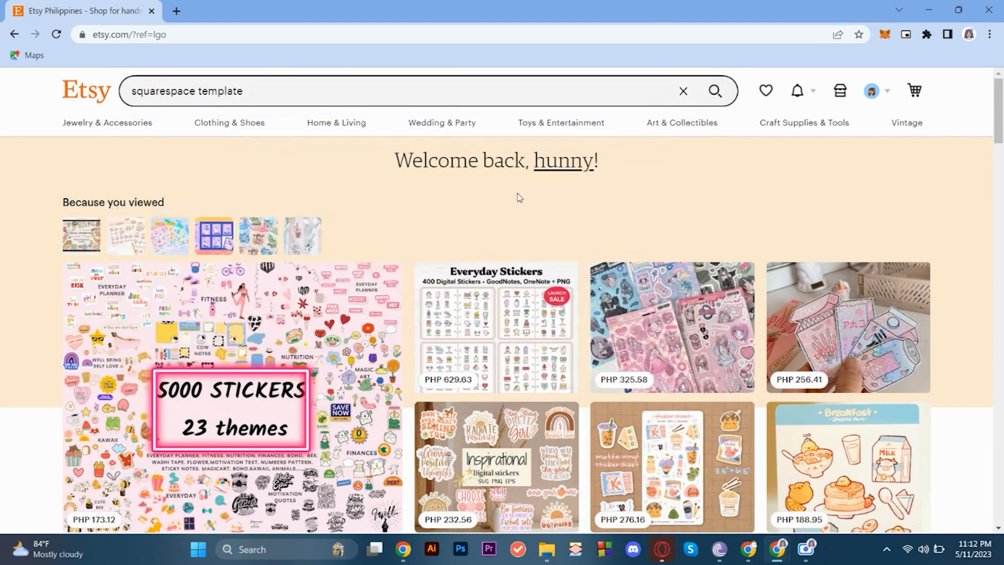
Browse the search results and open RealDigitalPro's "Website Template for Squarespace" listing.
{"action": "scroll", "coordinate": [592, 280], "scroll_direction": "down", "scroll_amount": 4}
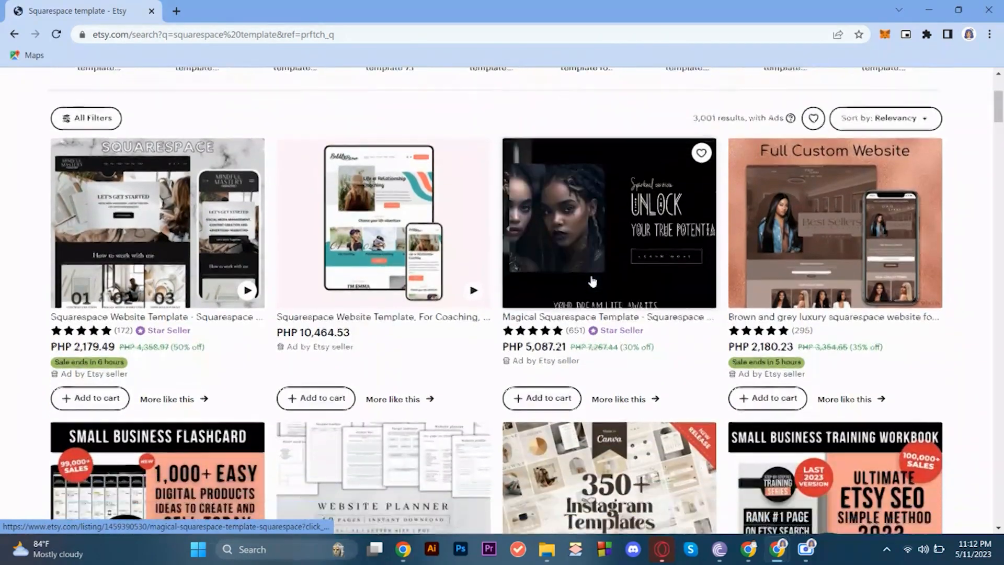
{"action": "scroll", "coordinate": [592, 281], "scroll_direction": "down", "scroll_amount": 4}
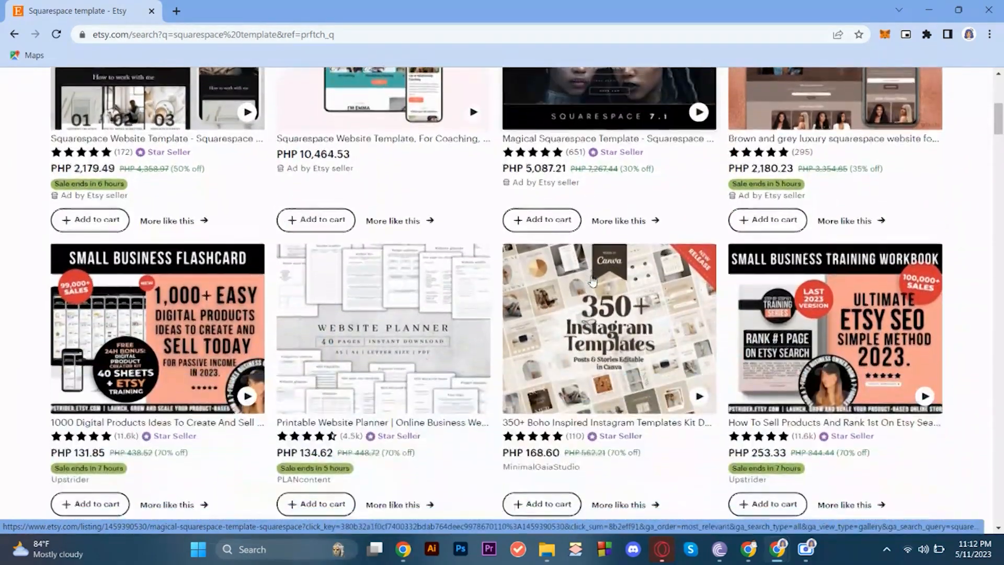
{"action": "scroll", "coordinate": [592, 282], "scroll_direction": "down", "scroll_amount": 5}
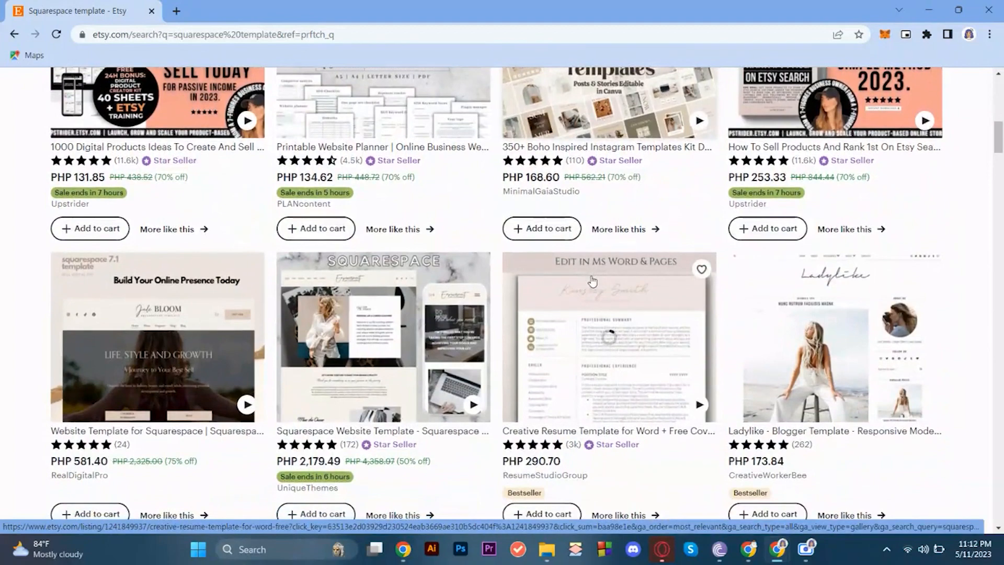
{"action": "left_click", "coordinate": [193, 352]}
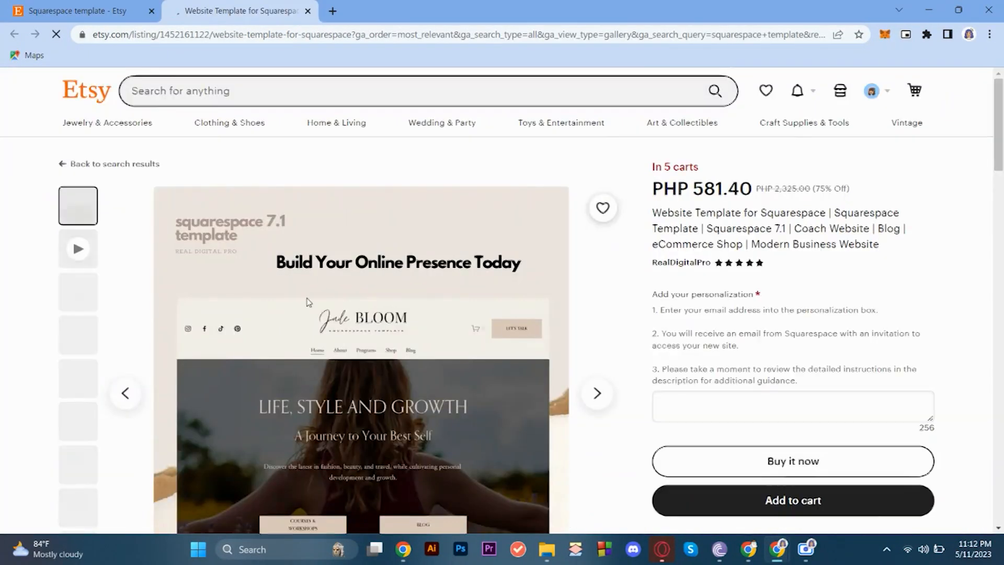
Examine the listing's photos, including the free trial offer, About Page, Contact Page, How to Purchase and demo site images.
{"action": "scroll", "coordinate": [355, 233], "scroll_direction": "down", "scroll_amount": 4}
{"action": "scroll", "coordinate": [356, 233], "scroll_direction": "up", "scroll_amount": 3}
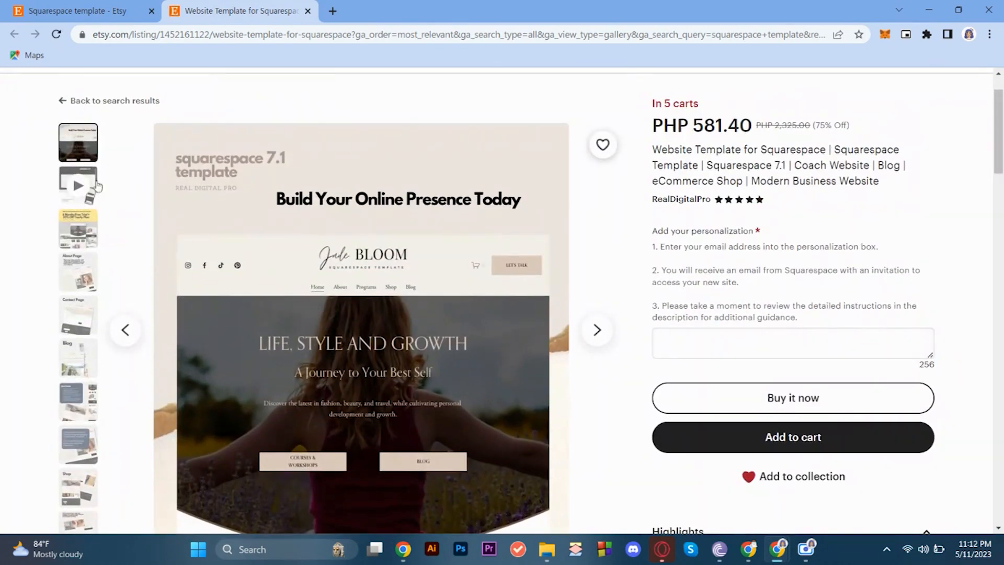
{"action": "left_click", "coordinate": [79, 228]}
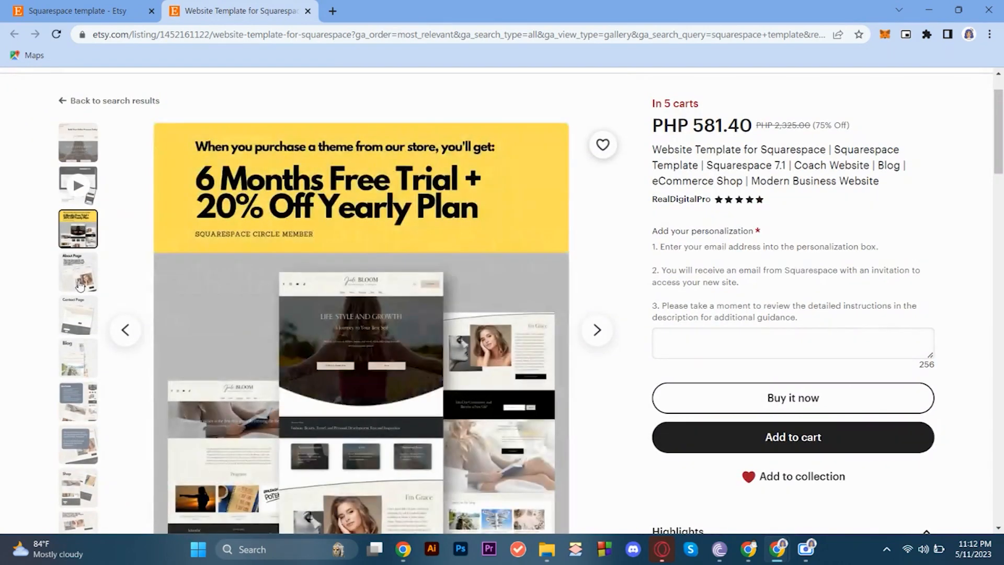
{"action": "left_click", "coordinate": [80, 257]}
{"action": "scroll", "coordinate": [330, 242], "scroll_direction": "down", "scroll_amount": 1}
{"action": "scroll", "coordinate": [330, 242], "scroll_direction": "down", "scroll_amount": 1}
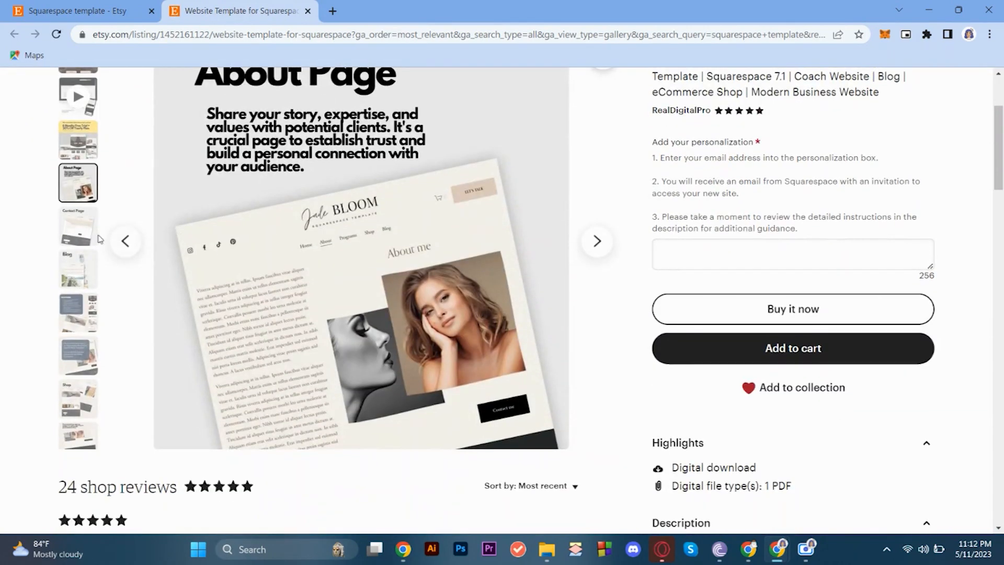
{"action": "left_click", "coordinate": [70, 235]}
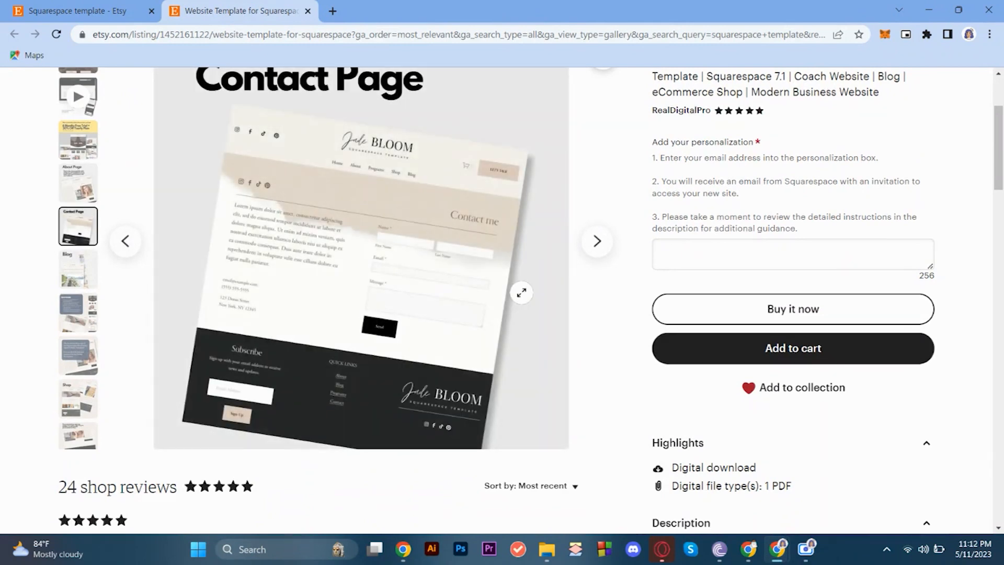
{"action": "left_click", "coordinate": [88, 355]}
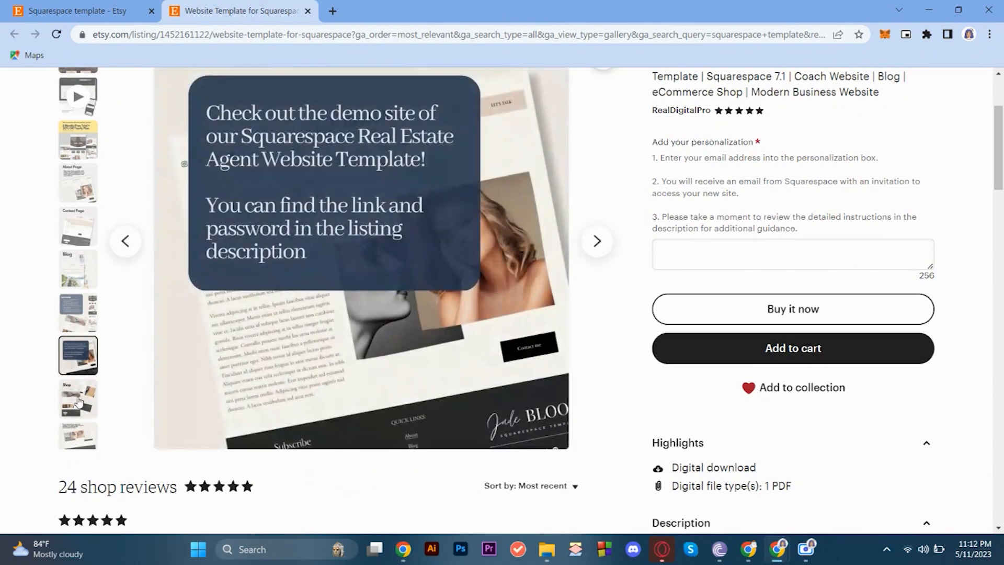
{"action": "left_click", "coordinate": [83, 397]}
{"action": "left_click", "coordinate": [80, 319]}
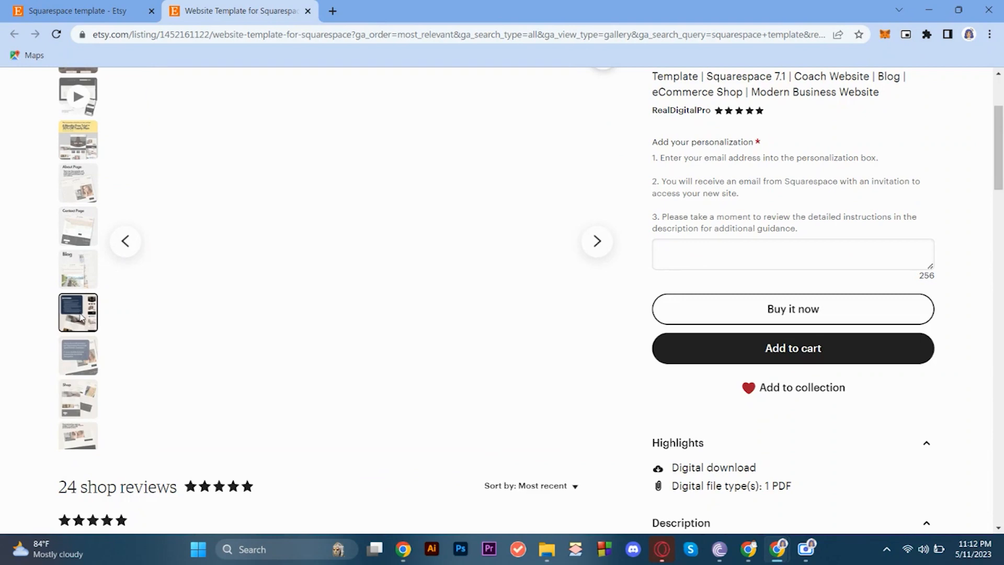
{"action": "scroll", "coordinate": [81, 385], "scroll_direction": "up", "scroll_amount": 2}
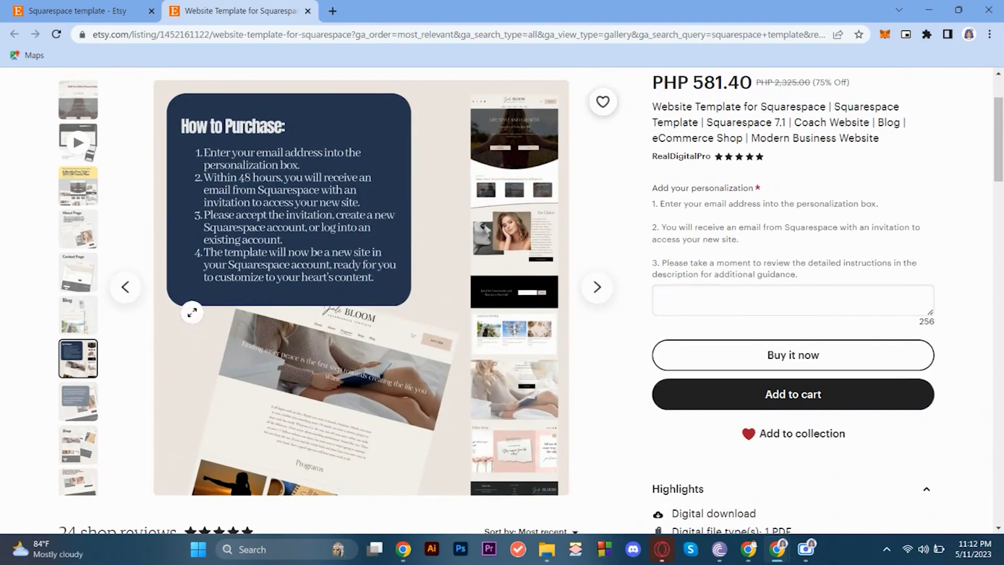
{"action": "left_click", "coordinate": [89, 390]}
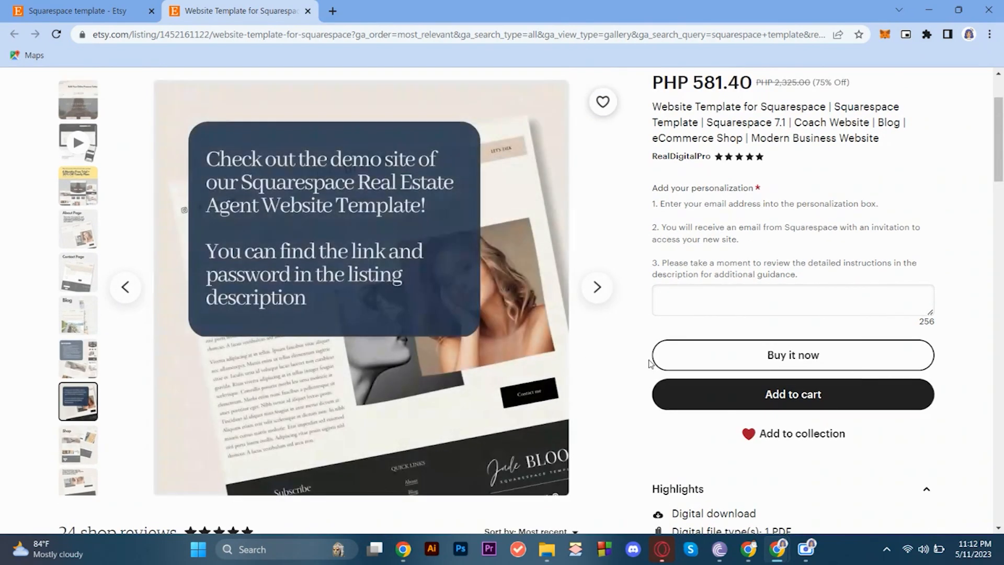
Expand the listing's full description and read through it and the rest of the listing page.
{"action": "scroll", "coordinate": [648, 362], "scroll_direction": "down", "scroll_amount": 7}
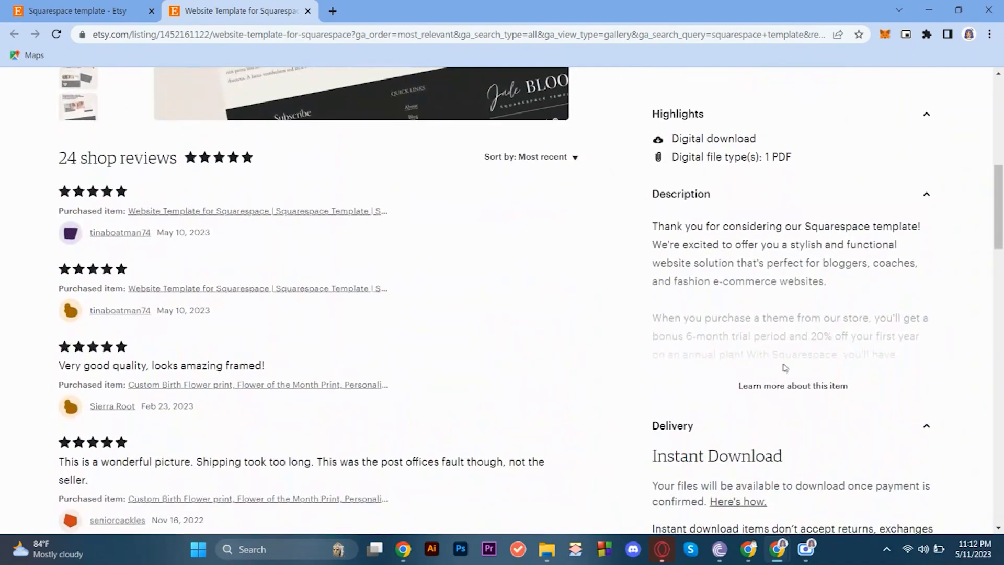
{"action": "left_click", "coordinate": [779, 389]}
{"action": "scroll", "coordinate": [731, 336], "scroll_direction": "down", "scroll_amount": 1}
{"action": "scroll", "coordinate": [730, 336], "scroll_direction": "down", "scroll_amount": 7}
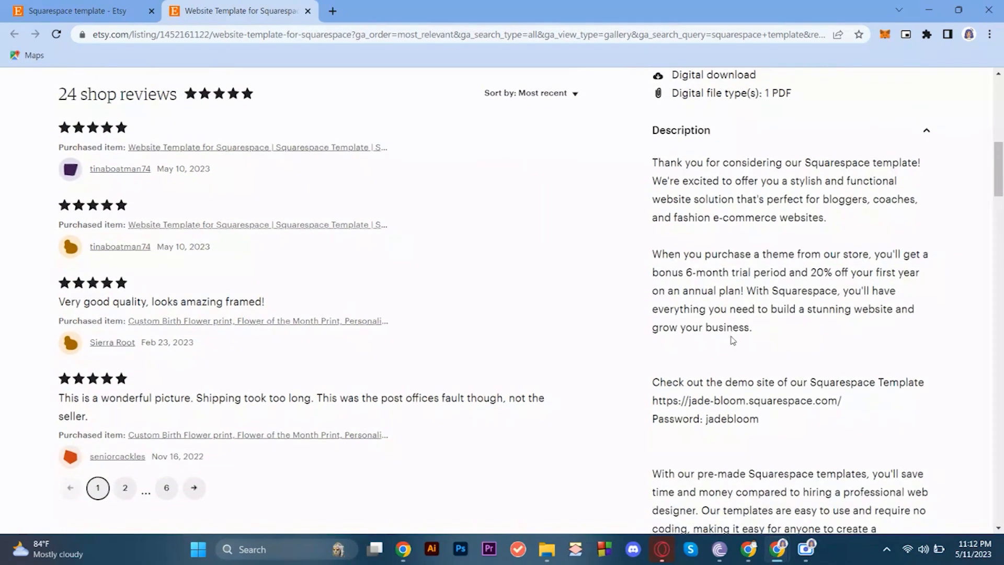
{"action": "scroll", "coordinate": [731, 336], "scroll_direction": "down", "scroll_amount": 12}
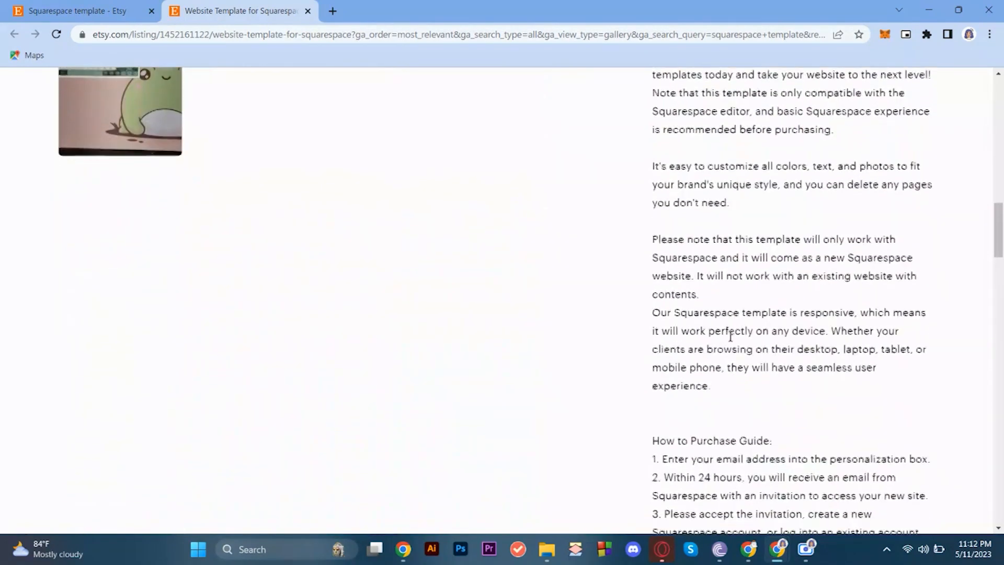
{"action": "scroll", "coordinate": [731, 336], "scroll_direction": "down", "scroll_amount": 10}
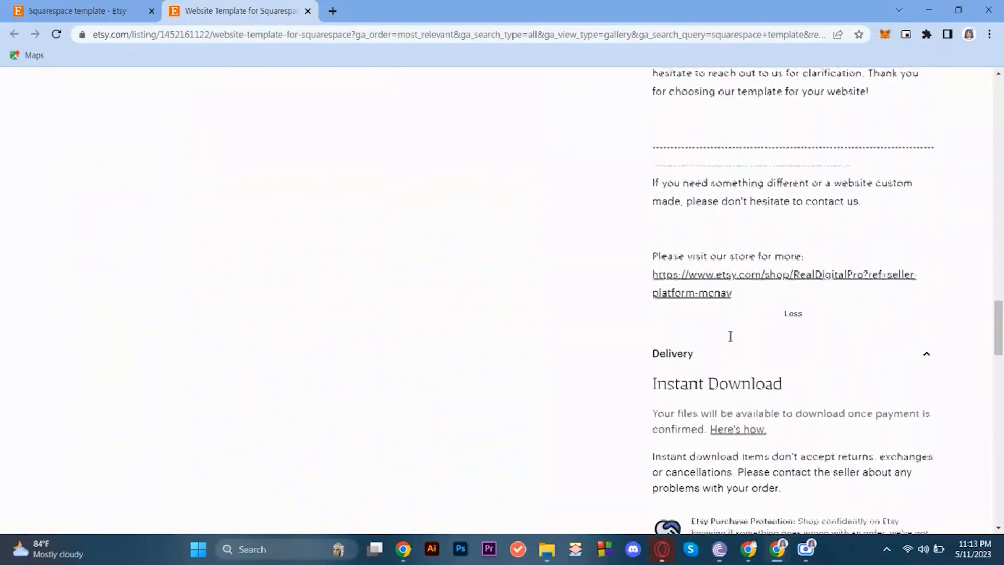
{"action": "scroll", "coordinate": [730, 336], "scroll_direction": "down", "scroll_amount": 20}
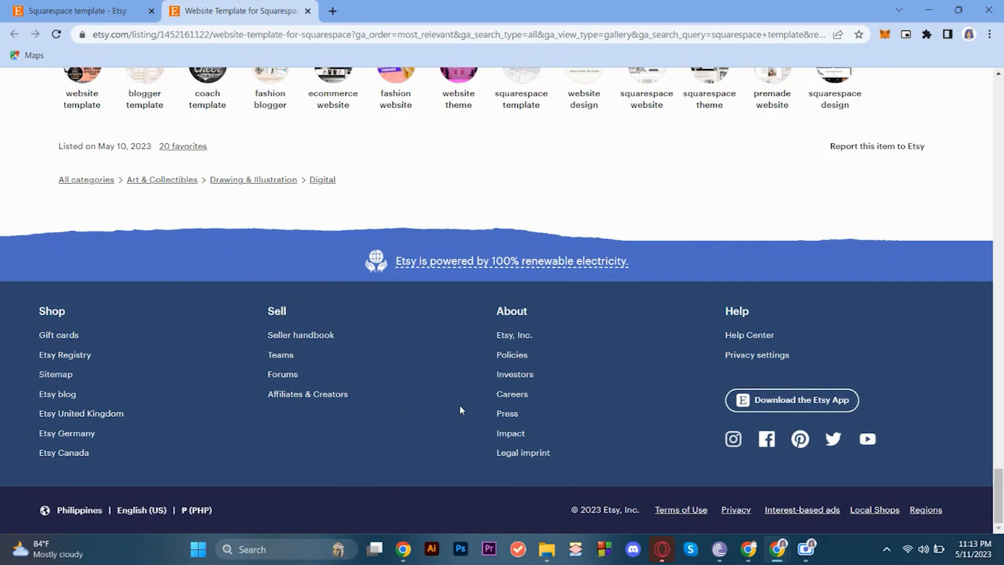
{"action": "scroll", "coordinate": [459, 410], "scroll_direction": "up", "scroll_amount": 20}
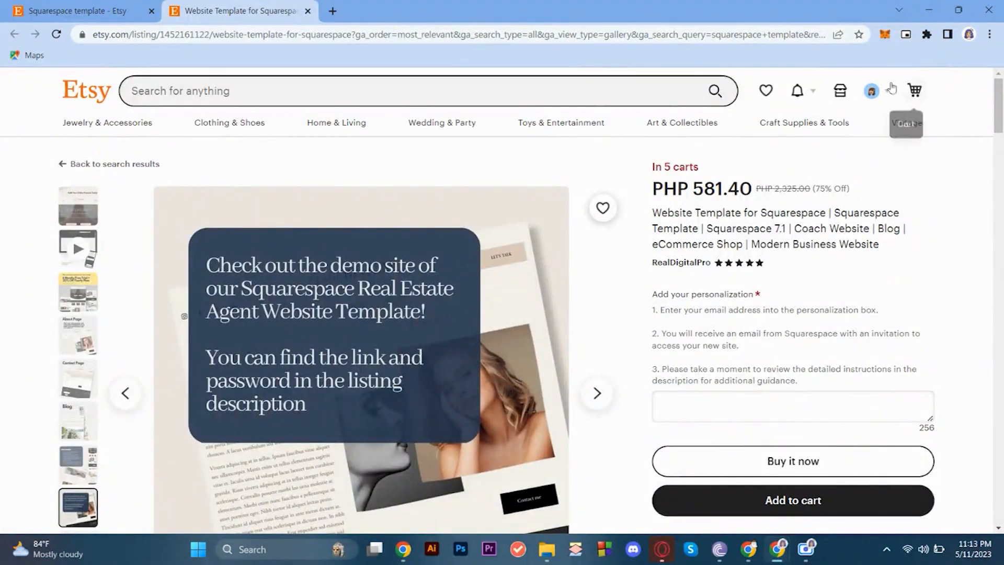
Sign in to the seller's shop setup and start a new listing in the Stock your shop stage.
{"action": "left_click", "coordinate": [842, 92]}
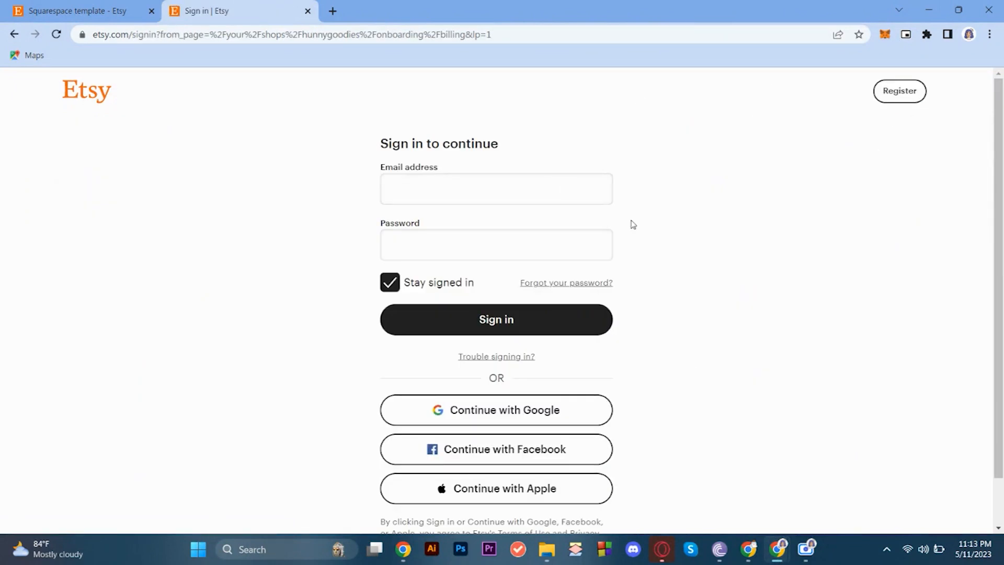
{"action": "left_click", "coordinate": [419, 316]}
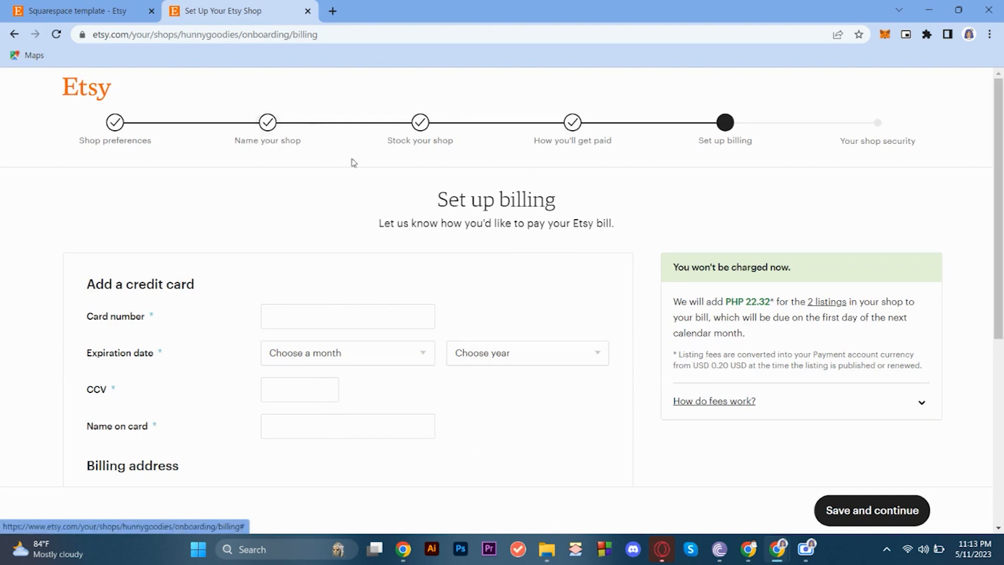
{"action": "left_click", "coordinate": [426, 146]}
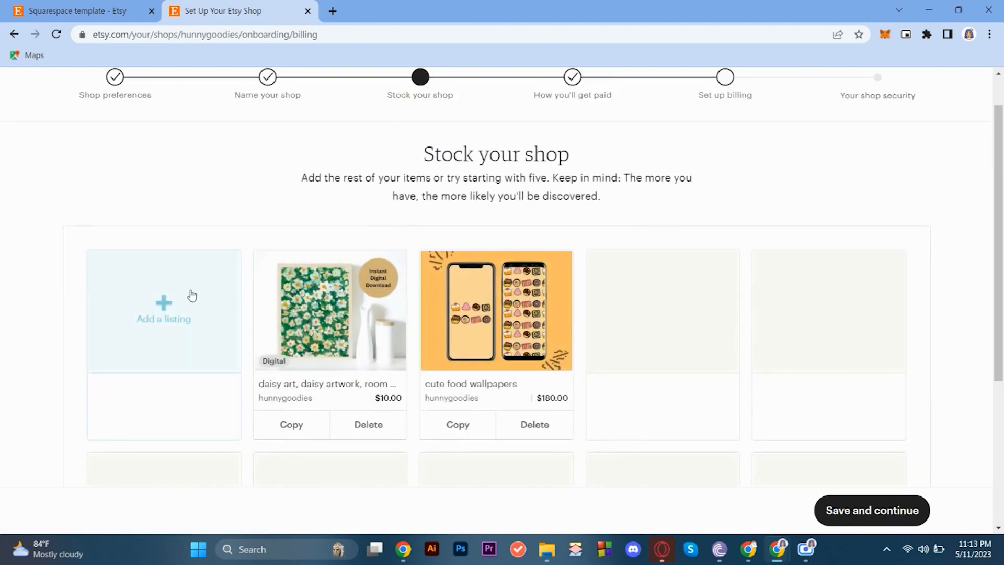
{"action": "left_click", "coordinate": [174, 300]}
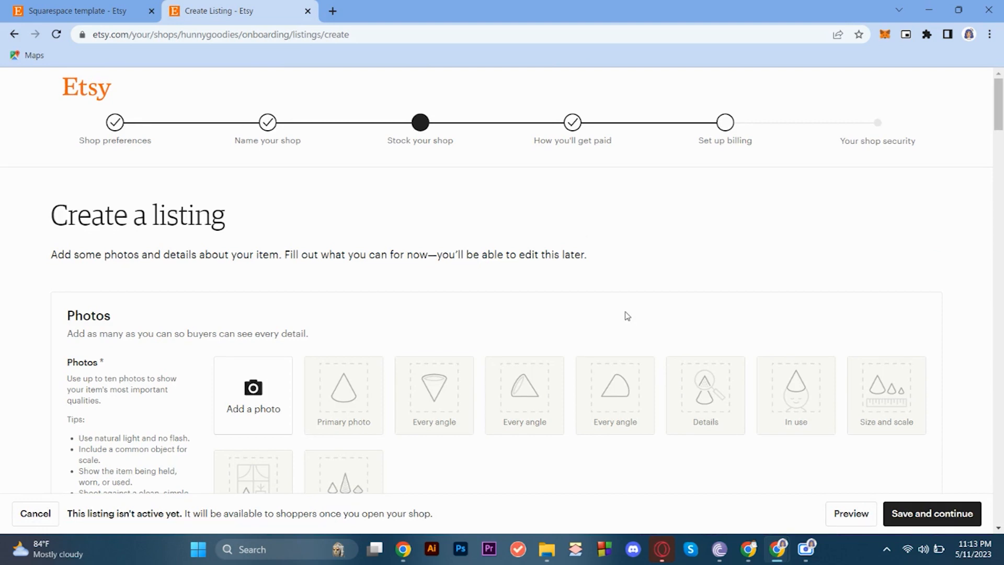
Review the new listing form's Photos, Video and Listing details sections, down to the renewal, type and description fields.
{"action": "scroll", "coordinate": [627, 316], "scroll_direction": "down", "scroll_amount": 4}
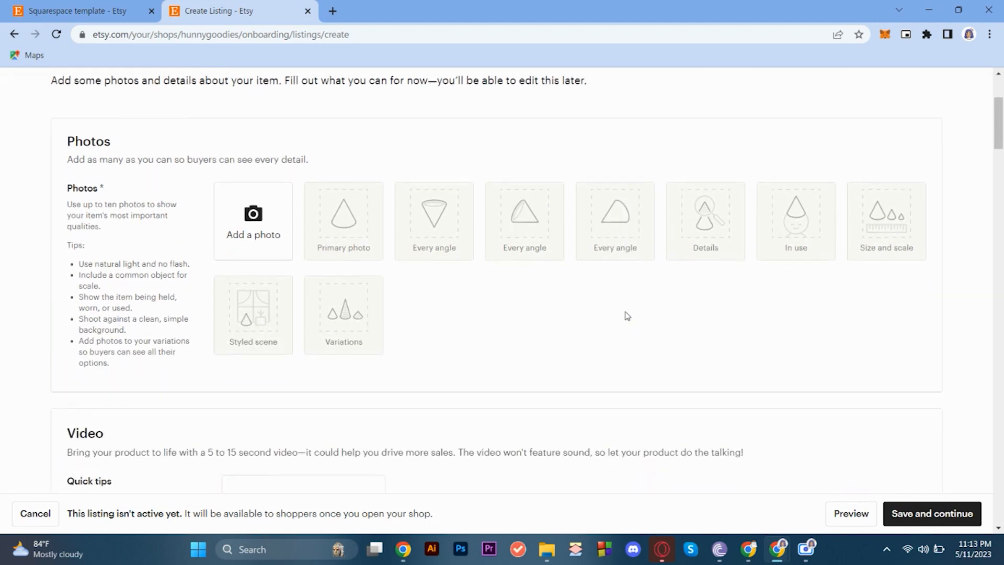
{"action": "scroll", "coordinate": [626, 314], "scroll_direction": "up", "scroll_amount": 4}
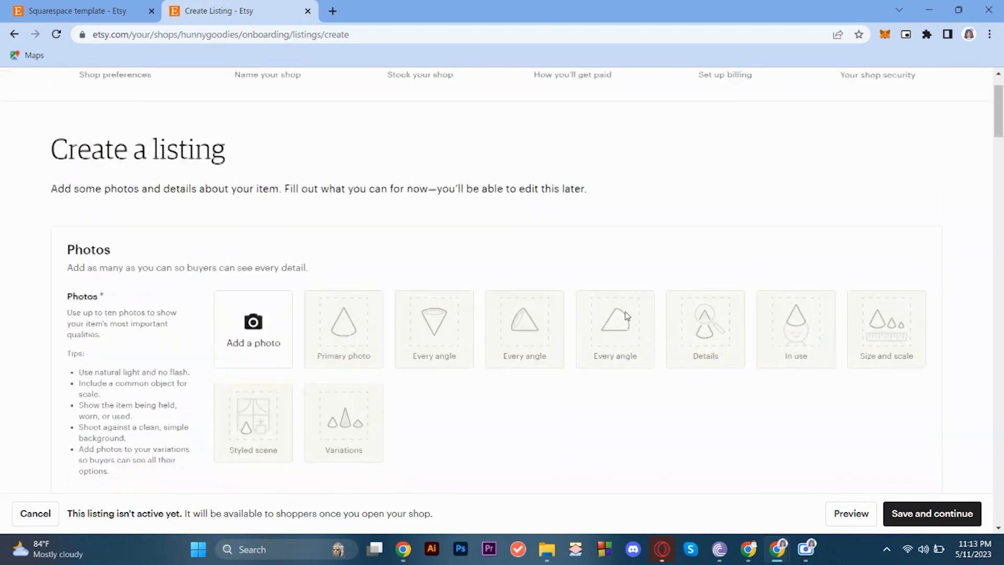
{"action": "scroll", "coordinate": [625, 311], "scroll_direction": "down", "scroll_amount": 3}
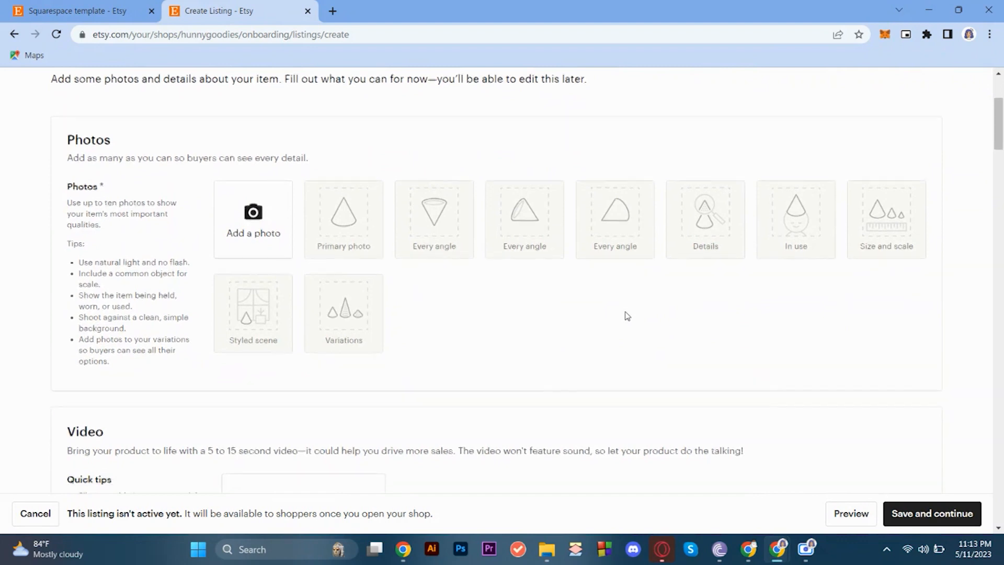
{"action": "scroll", "coordinate": [627, 316], "scroll_direction": "down", "scroll_amount": 2}
{"action": "scroll", "coordinate": [628, 316], "scroll_direction": "down", "scroll_amount": 1}
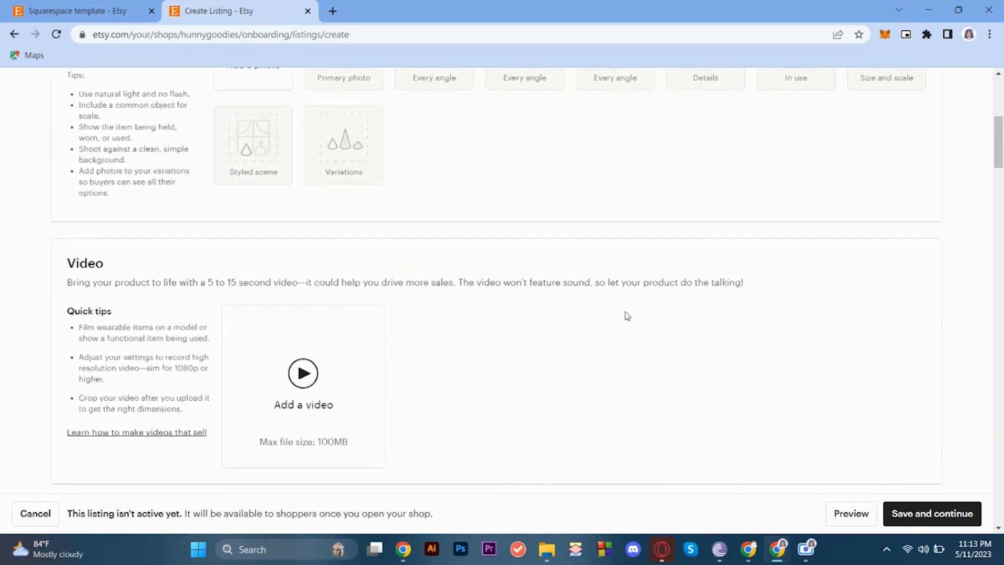
{"action": "scroll", "coordinate": [628, 316], "scroll_direction": "down", "scroll_amount": 1}
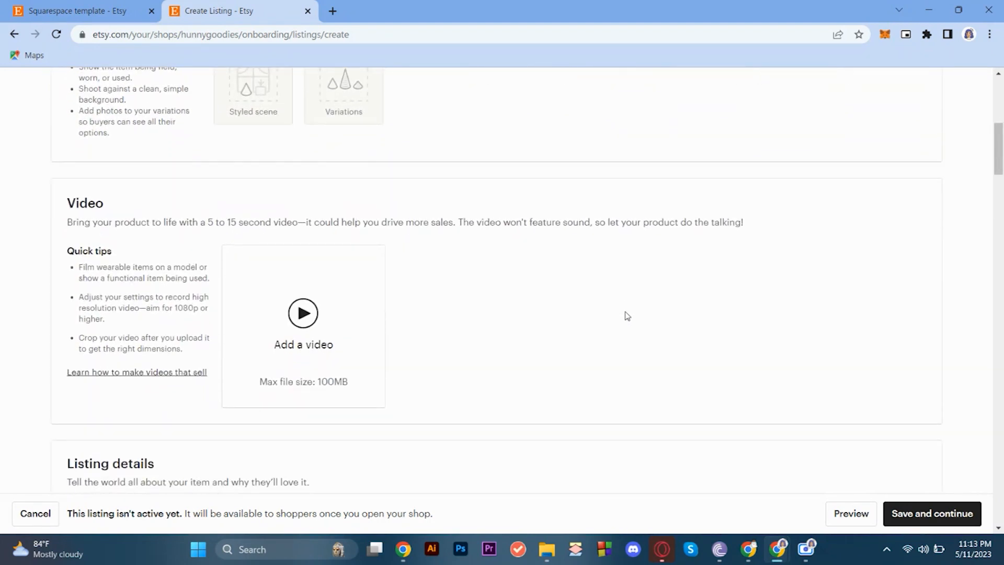
{"action": "scroll", "coordinate": [628, 316], "scroll_direction": "down", "scroll_amount": 3}
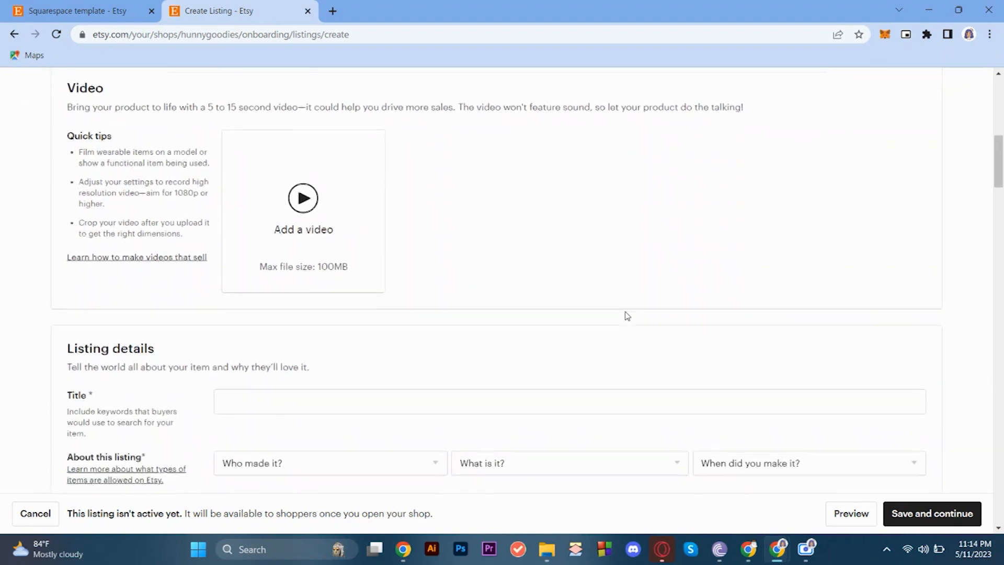
{"action": "scroll", "coordinate": [627, 316], "scroll_direction": "down", "scroll_amount": 2}
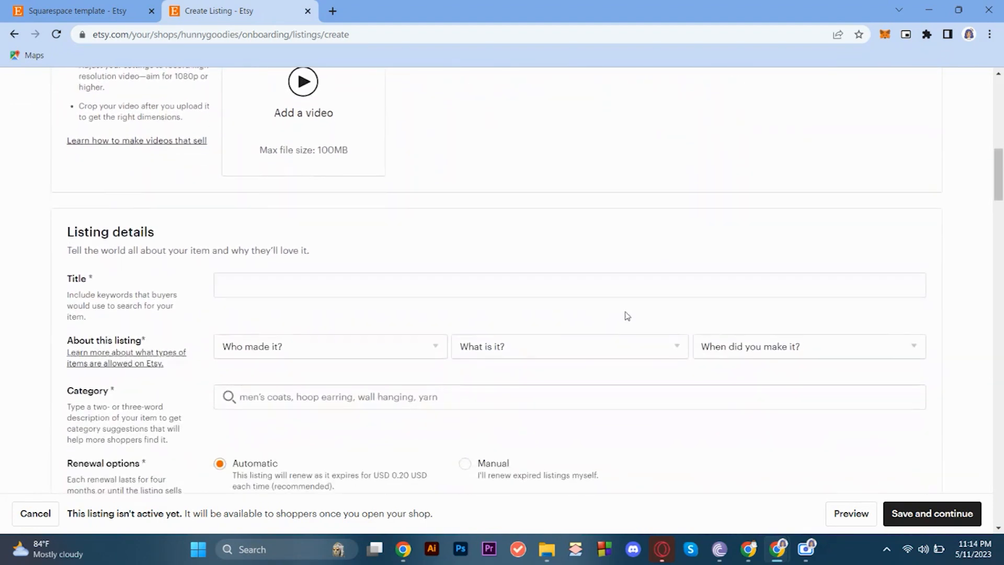
{"action": "scroll", "coordinate": [628, 315], "scroll_direction": "down", "scroll_amount": 1}
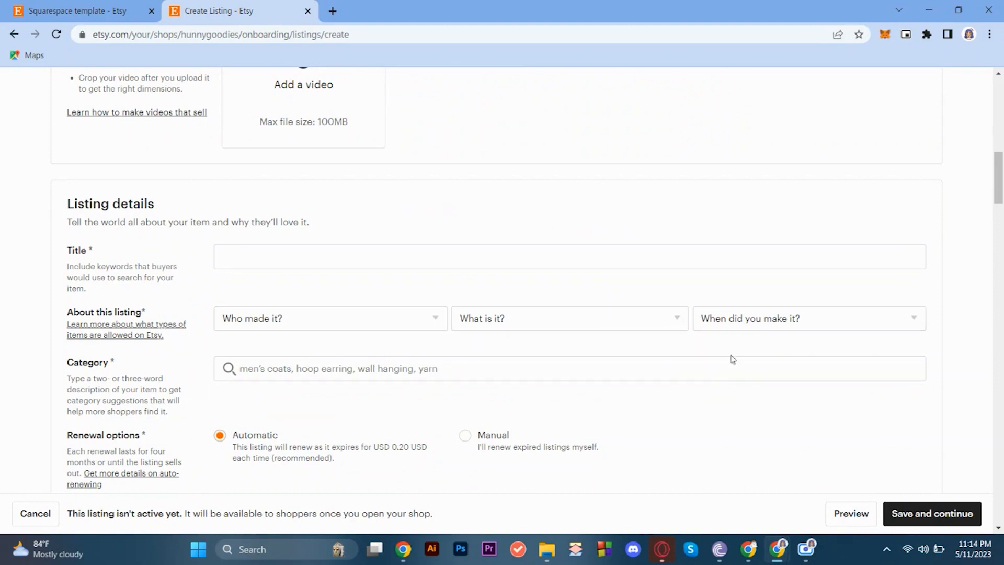
{"action": "scroll", "coordinate": [719, 387], "scroll_direction": "down", "scroll_amount": 1}
{"action": "scroll", "coordinate": [714, 403], "scroll_direction": "down", "scroll_amount": 2}
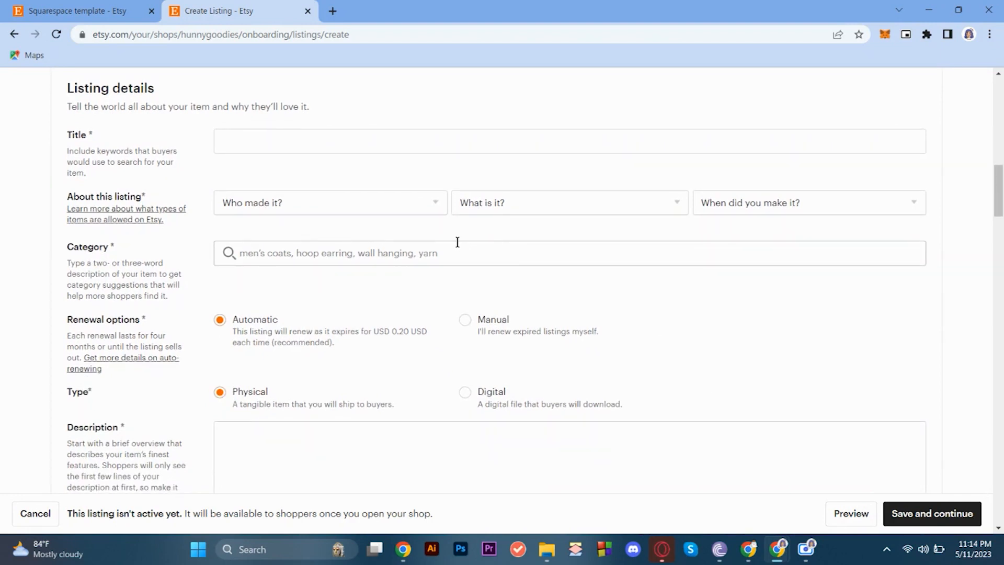
Search the listing's category for "Website Templates" and choose the Website Templates category under Paper & Party Supplies.
{"action": "left_click", "coordinate": [319, 252]}
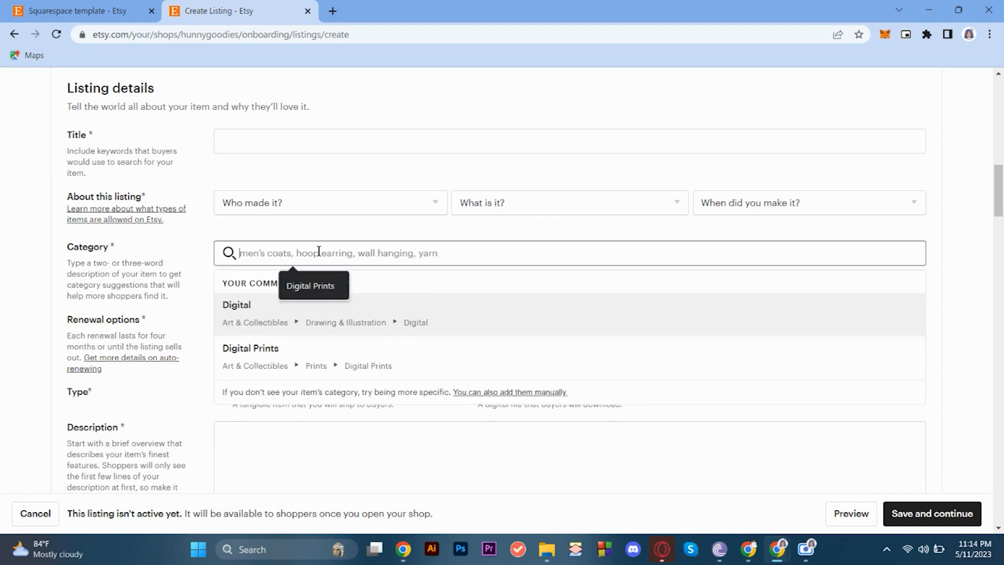
{"action": "type", "text": "t"}
{"action": "key", "text": "BackSpace"}
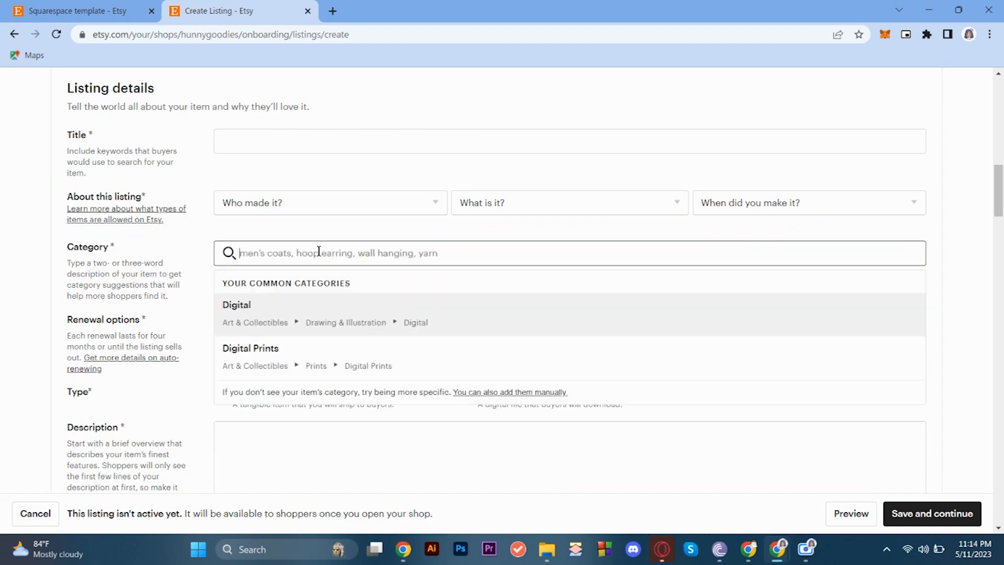
{"action": "type", "text": "website te"}
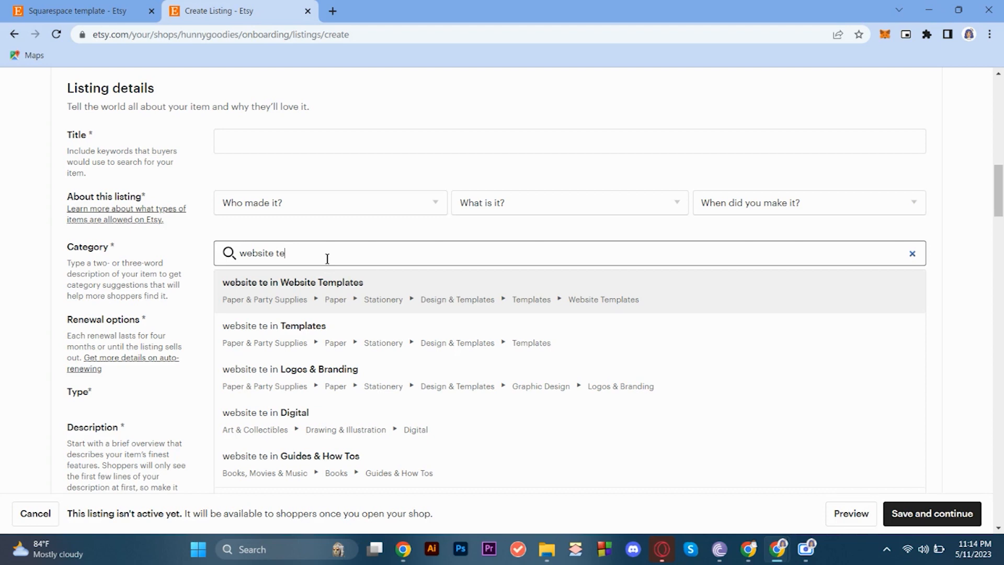
{"action": "key", "text": "ctrl+a"}
{"action": "type", "text": "Website Templa"}
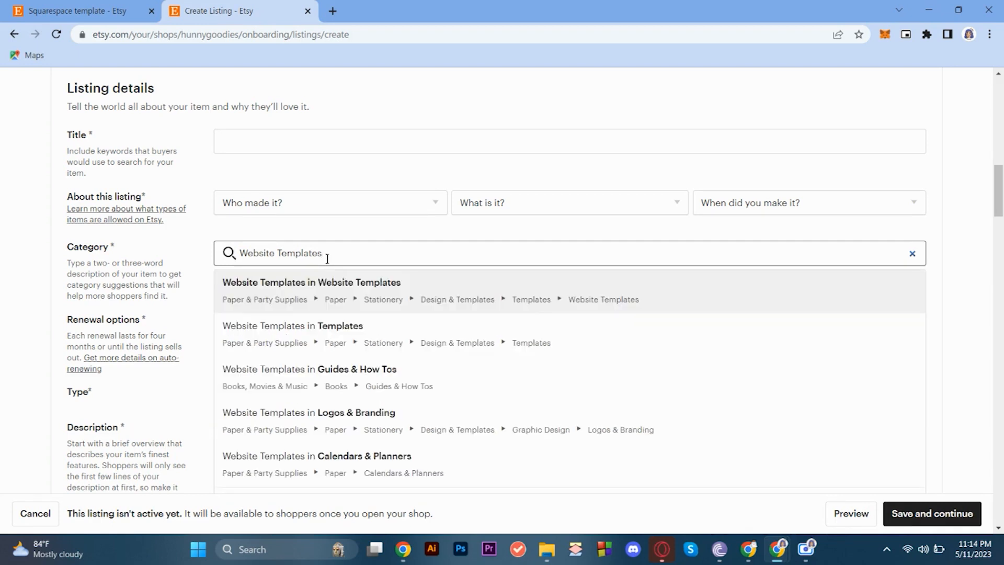
{"action": "left_click", "coordinate": [344, 285]}
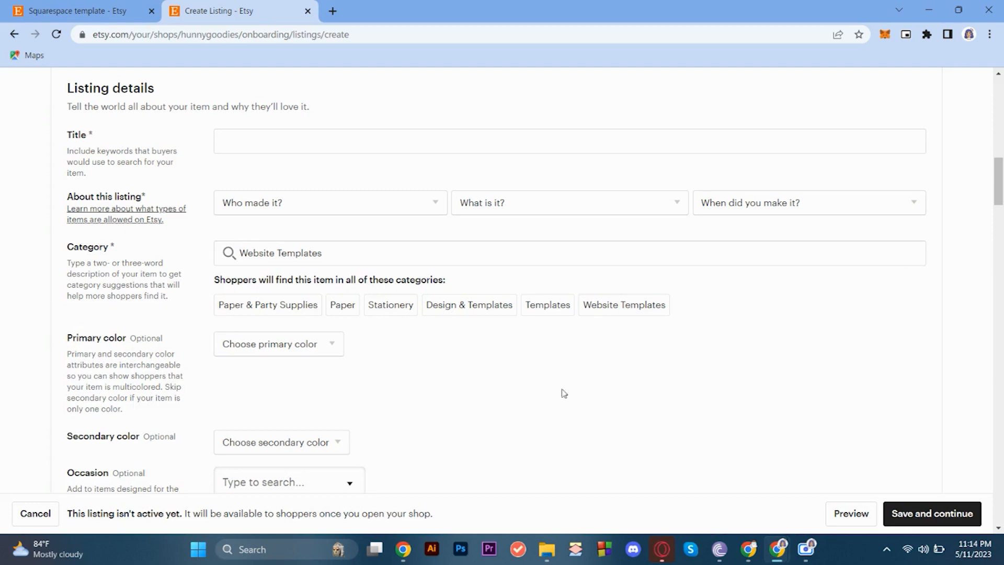
Leave the optional color, occasion and holiday attributes blank and set the listing's type to Digital.
{"action": "scroll", "coordinate": [493, 368], "scroll_direction": "down", "scroll_amount": 1}
{"action": "scroll", "coordinate": [493, 368], "scroll_direction": "down", "scroll_amount": 1}
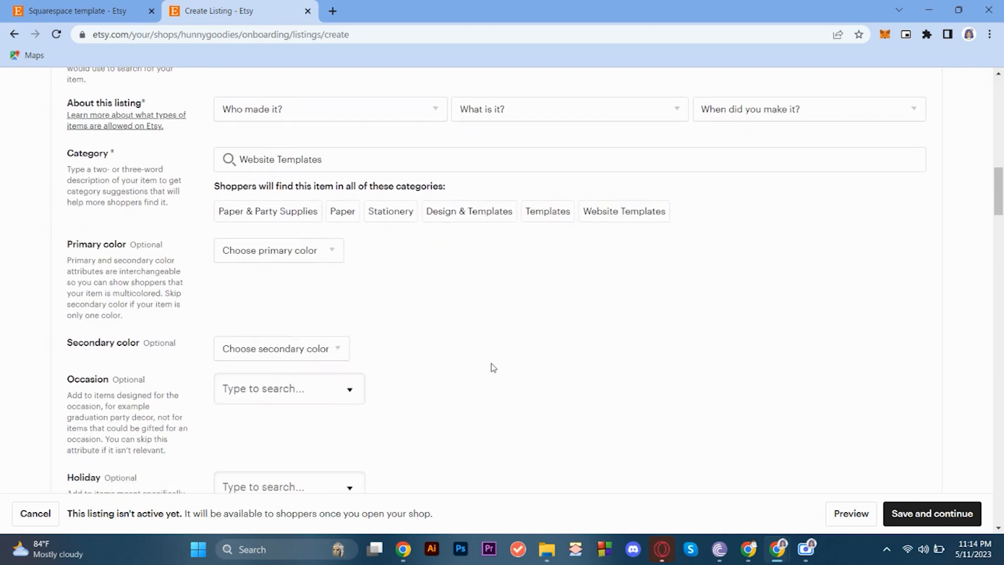
{"action": "scroll", "coordinate": [493, 367], "scroll_direction": "down", "scroll_amount": 1}
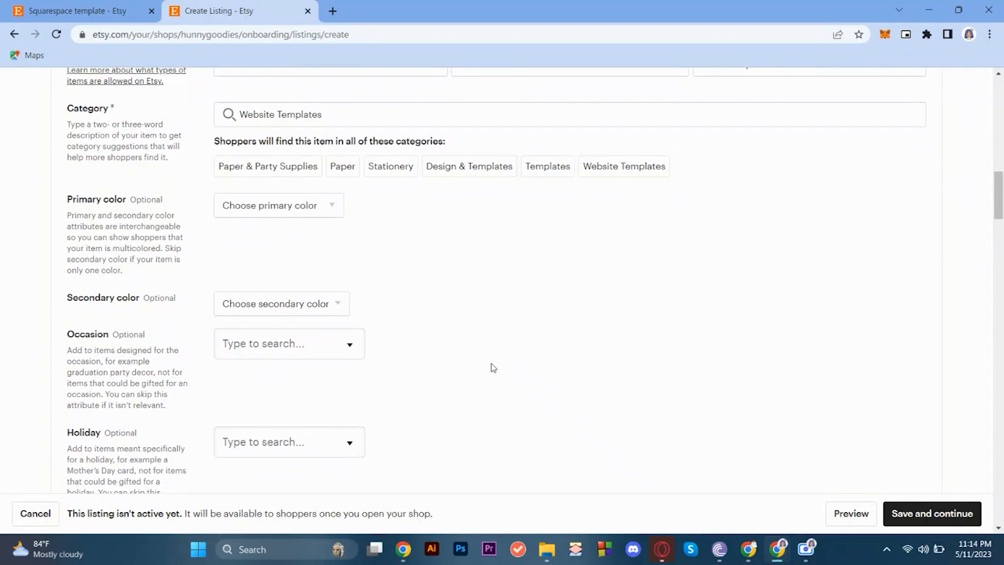
{"action": "scroll", "coordinate": [493, 368], "scroll_direction": "down", "scroll_amount": 2}
{"action": "scroll", "coordinate": [493, 368], "scroll_direction": "up", "scroll_amount": 2}
{"action": "scroll", "coordinate": [493, 367], "scroll_direction": "down", "scroll_amount": 1}
{"action": "scroll", "coordinate": [493, 368], "scroll_direction": "up", "scroll_amount": 2}
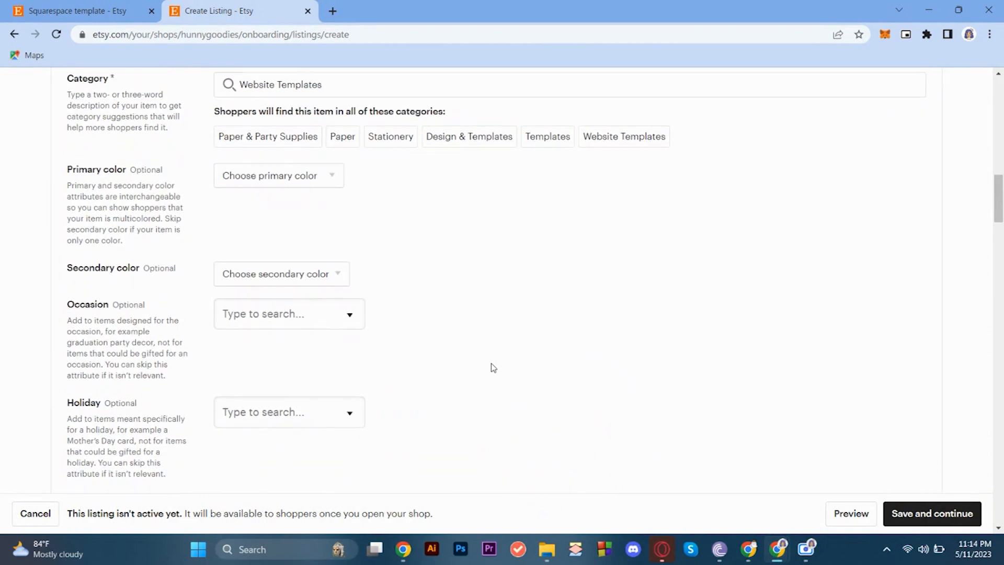
{"action": "scroll", "coordinate": [493, 367], "scroll_direction": "down", "scroll_amount": 3}
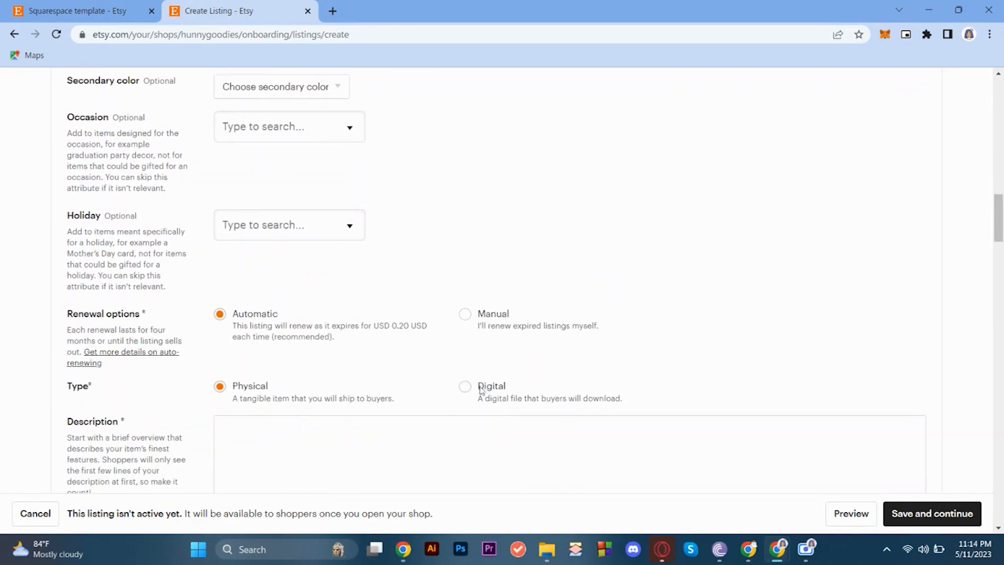
{"action": "left_click", "coordinate": [480, 387]}
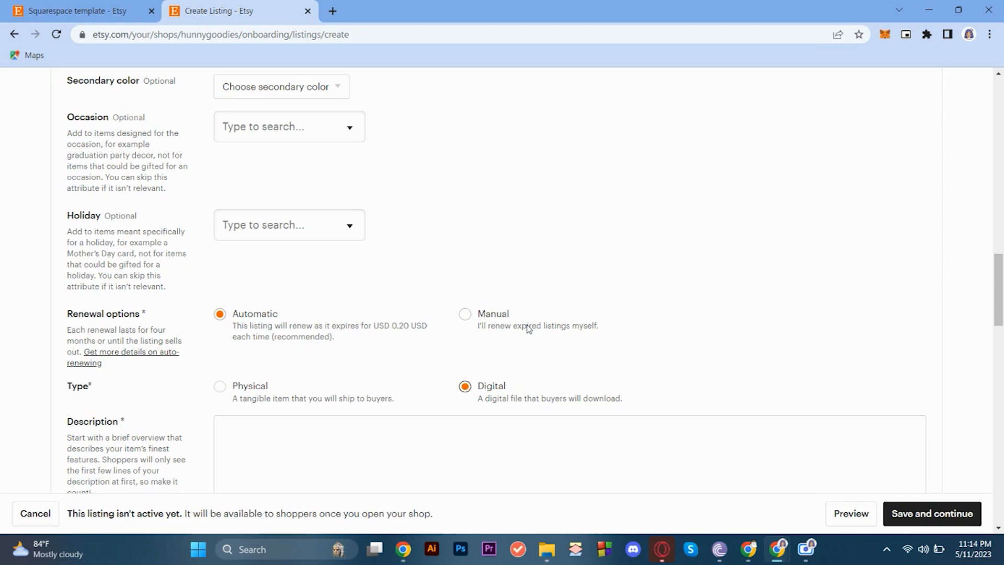
Add the tag "squarespace template" to the listing.
{"action": "scroll", "coordinate": [509, 352], "scroll_direction": "down", "scroll_amount": 8}
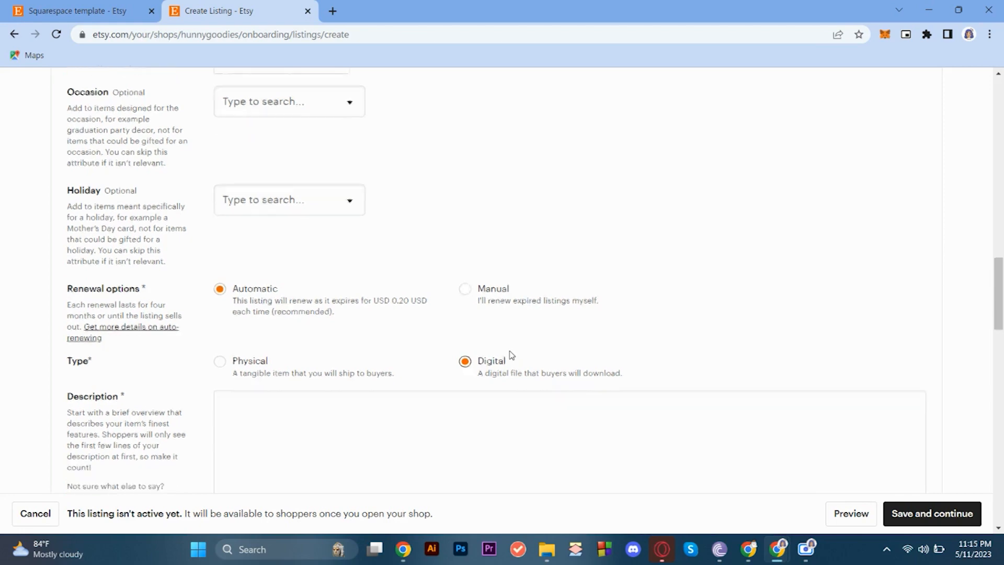
{"action": "scroll", "coordinate": [509, 351], "scroll_direction": "down", "scroll_amount": 1}
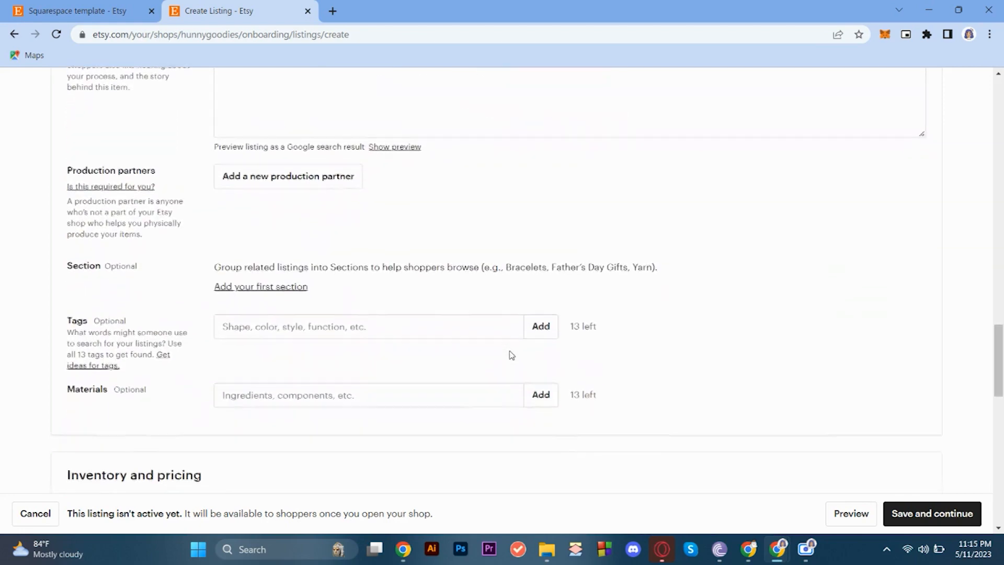
{"action": "left_click", "coordinate": [383, 318]}
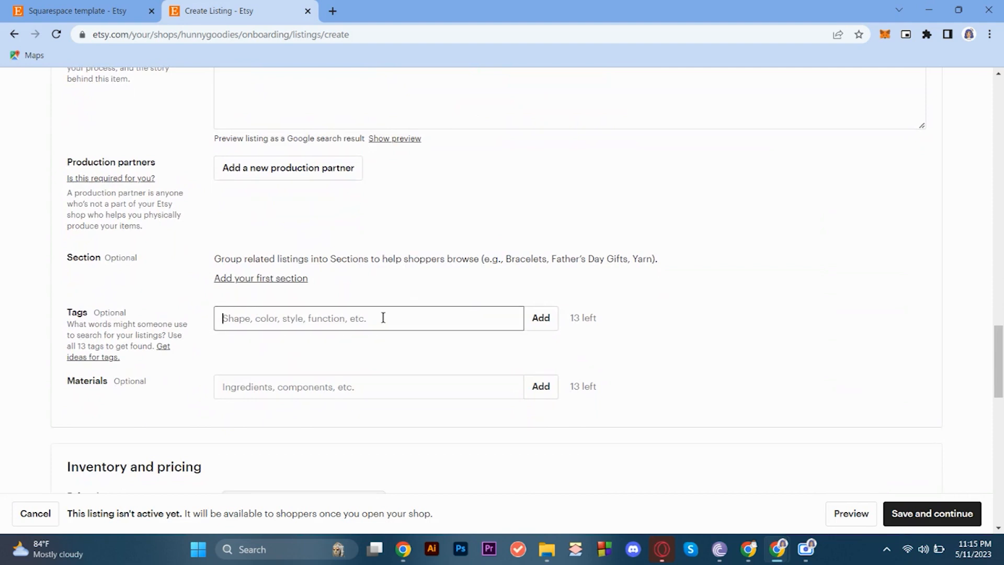
{"action": "type", "text": "squa"}
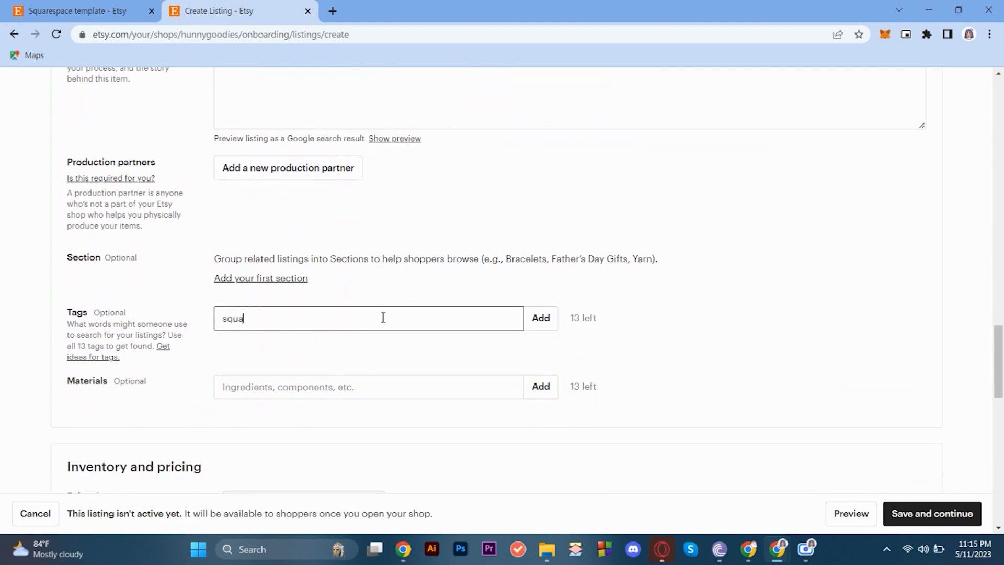
{"action": "type", "text": "respace te"}
{"action": "key", "text": "BackSpace"}
{"action": "key", "text": "BackSpace"}
{"action": "key", "text": "BackSpace"}
{"action": "type", "text": "template"}
{"action": "key", "text": "Return"}
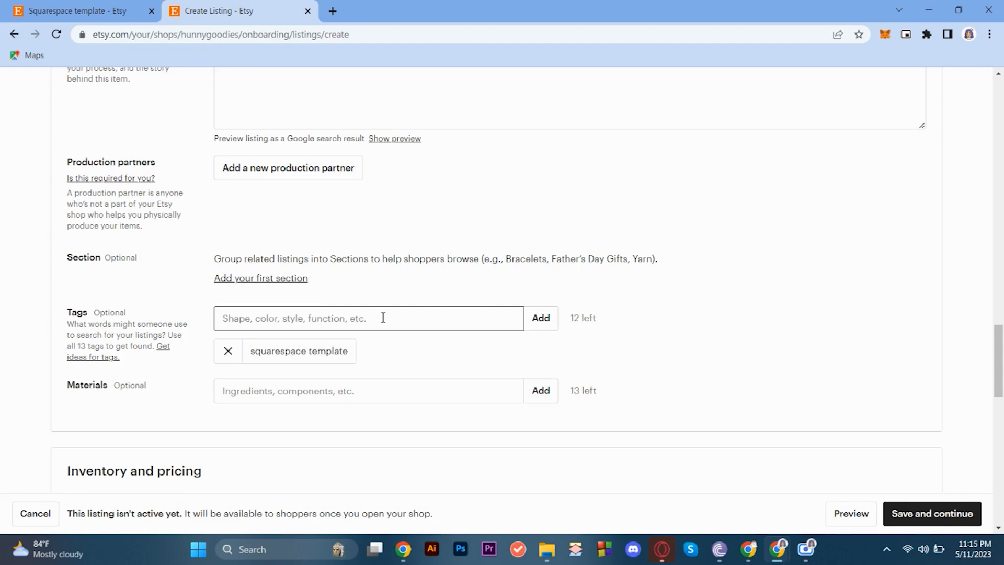
Turn on personalization for the listing, leaving the price, quantity and SKU as they are.
{"action": "scroll", "coordinate": [433, 383], "scroll_direction": "down", "scroll_amount": 6}
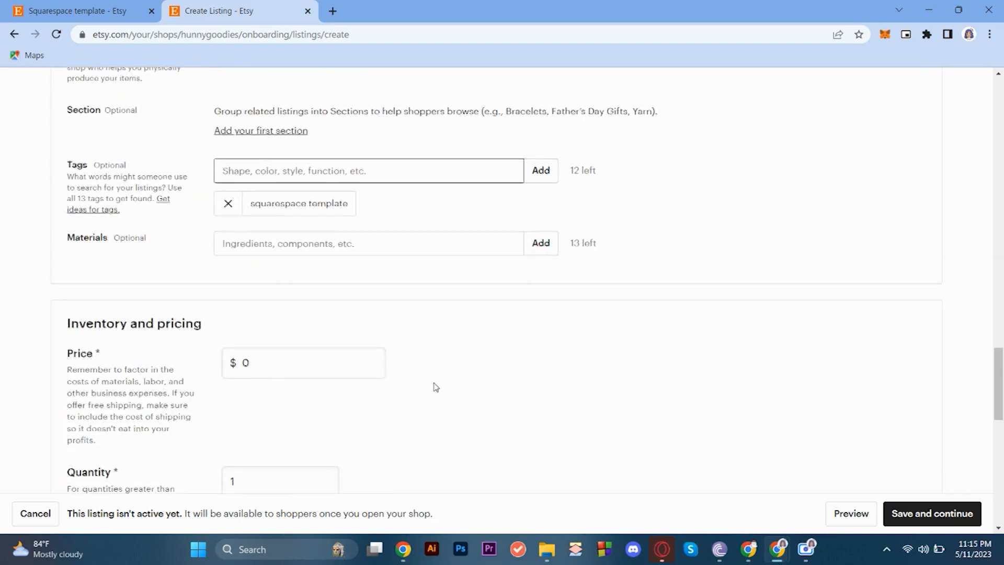
{"action": "scroll", "coordinate": [434, 388], "scroll_direction": "down", "scroll_amount": 1}
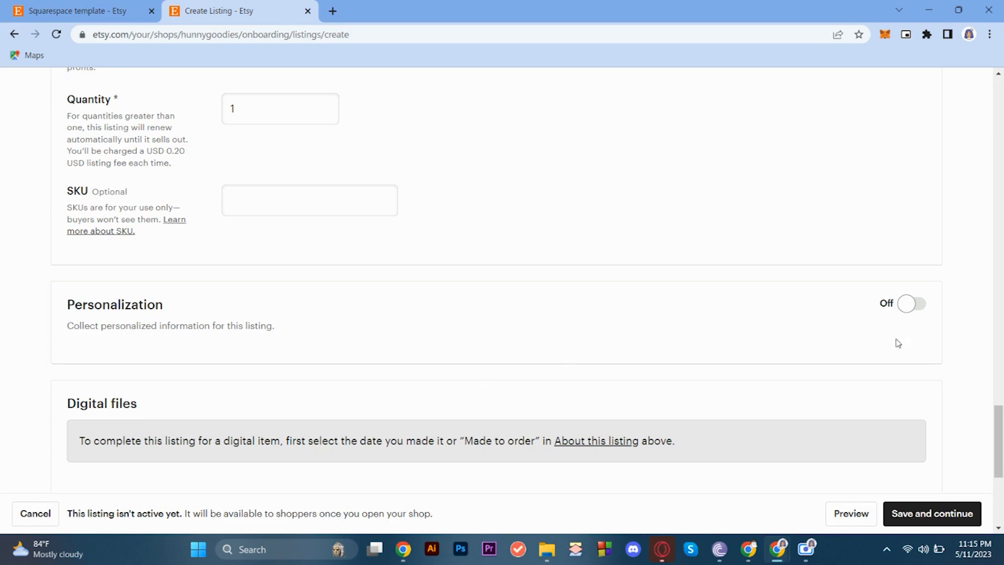
{"action": "left_click", "coordinate": [910, 302]}
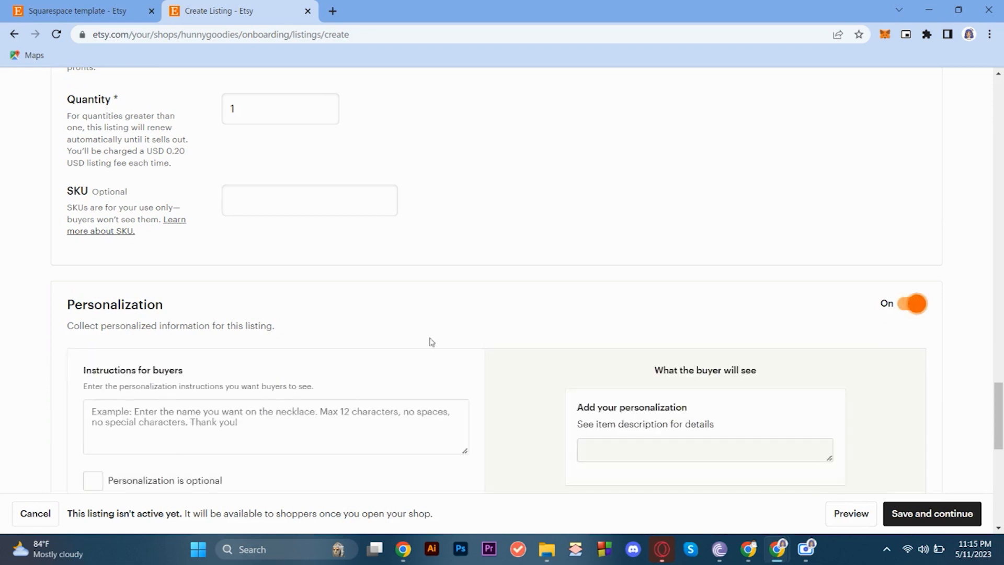
Write the personalization instructions for buyers as "Enter your email where you want to receive your digital product.".
{"action": "left_click", "coordinate": [244, 436]}
{"action": "scroll", "coordinate": [244, 435], "scroll_direction": "down", "scroll_amount": 1}
{"action": "type", "text": "Enter your email"}
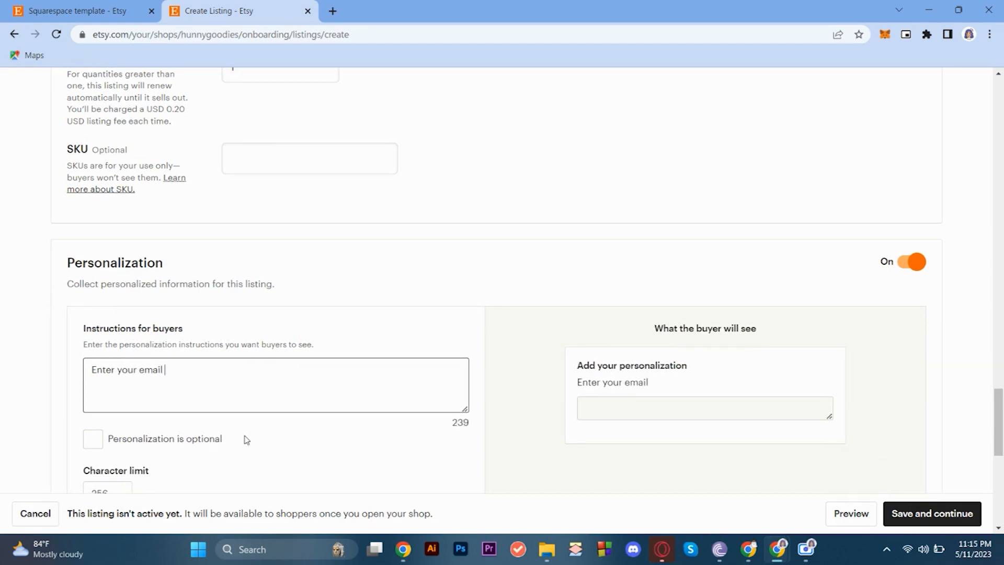
{"action": "scroll", "coordinate": [247, 439], "scroll_direction": "down", "scroll_amount": 2}
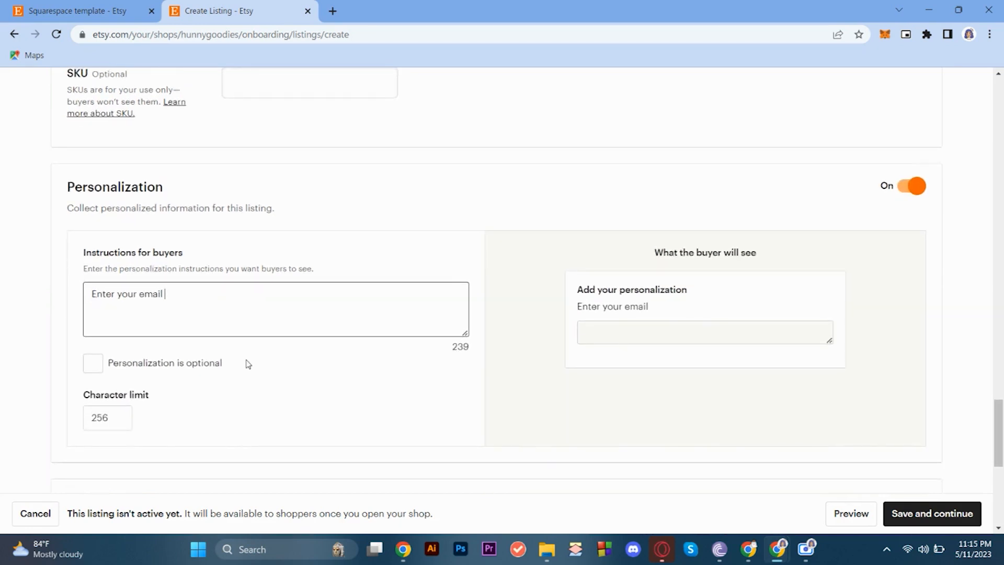
{"action": "type", "text": "where you wa"}
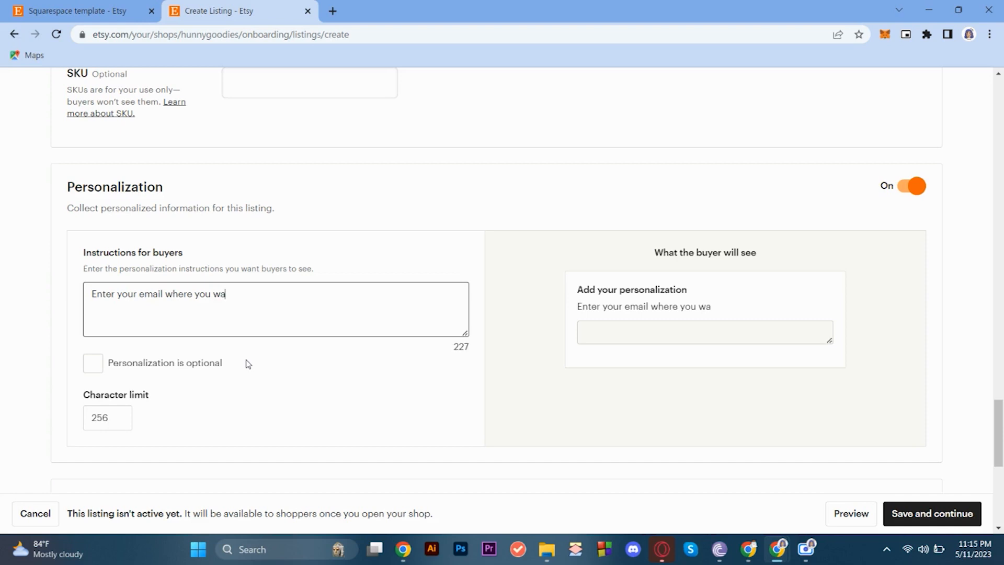
{"action": "type", "text": "woul"}
{"action": "key", "text": "BackSpace"}
{"action": "key", "text": "BackSpace"}
{"action": "key", "text": "BackSpace"}
{"action": "type", "text": "an"}
{"action": "key", "text": "BackSpace"}
{"action": "key", "text": "BackSpace"}
{"action": "key", "text": "BackSpace"}
{"action": "type", "text": "want to receive "}
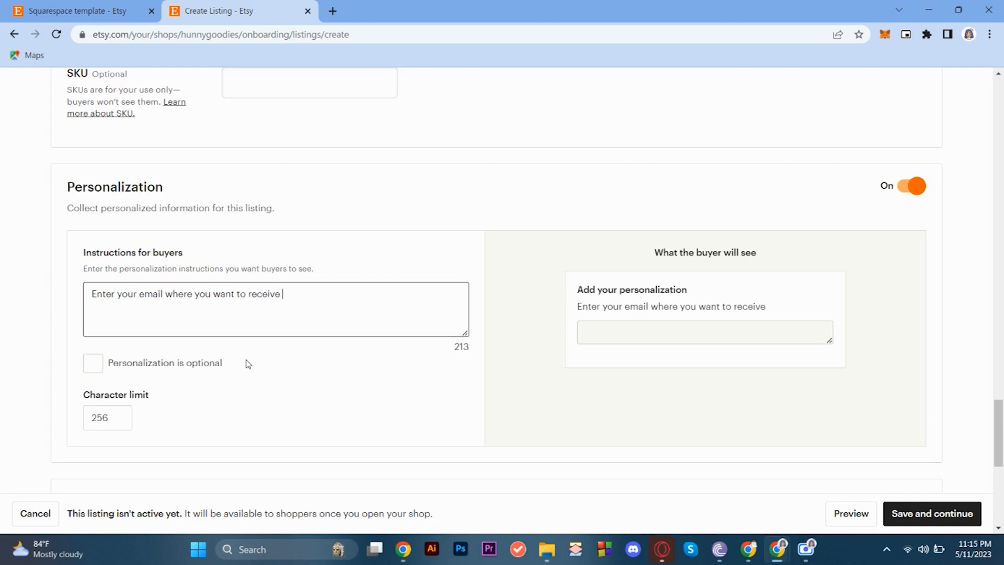
{"action": "type", "text": "your digital pro"}
{"action": "type", "text": "duc"}
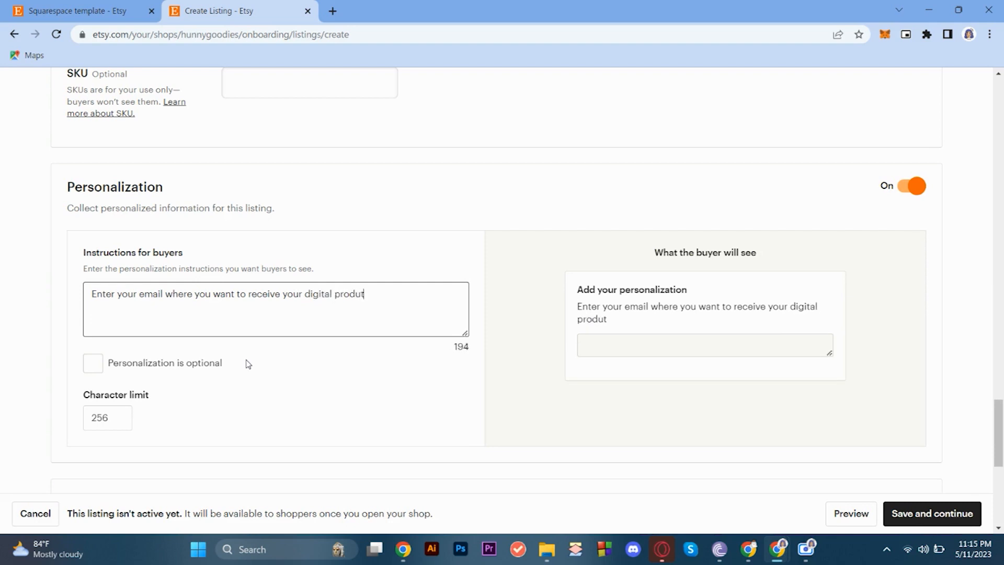
{"action": "type", "text": "t"}
{"action": "key", "text": "BackSpace"}
{"action": "type", "text": "ct."}
{"action": "scroll", "coordinate": [248, 364], "scroll_direction": "down", "scroll_amount": 2}
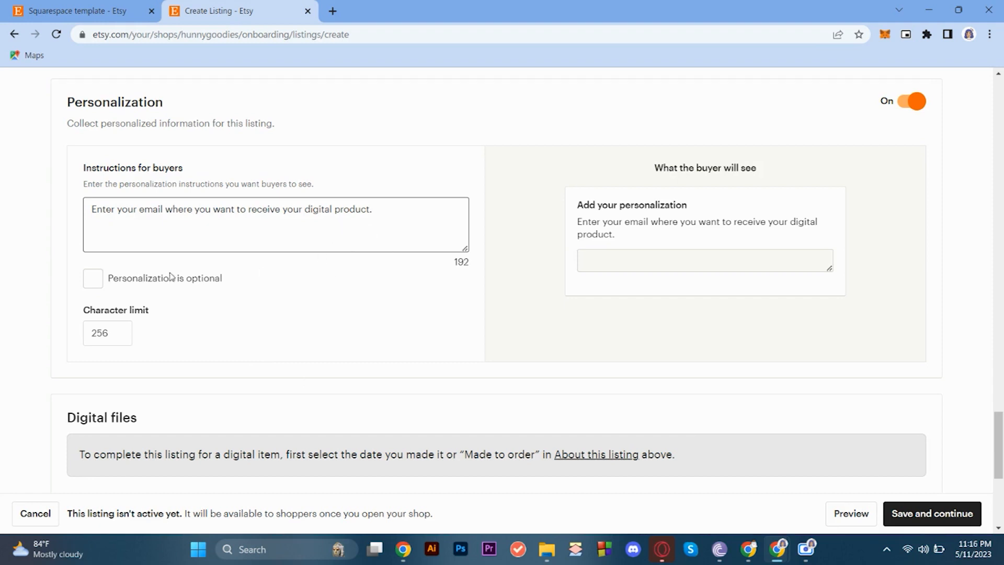
{"action": "left_click", "coordinate": [94, 280]}
{"action": "left_click", "coordinate": [95, 281]}
{"action": "left_click", "coordinate": [338, 242]}
{"action": "triple_click", "coordinate": [354, 218]}
{"action": "left_click", "coordinate": [407, 213]}
Look over the Digital files and the Returns and exchanges sections at the end of the listing form.
{"action": "scroll", "coordinate": [438, 234], "scroll_direction": "up", "scroll_amount": 1}
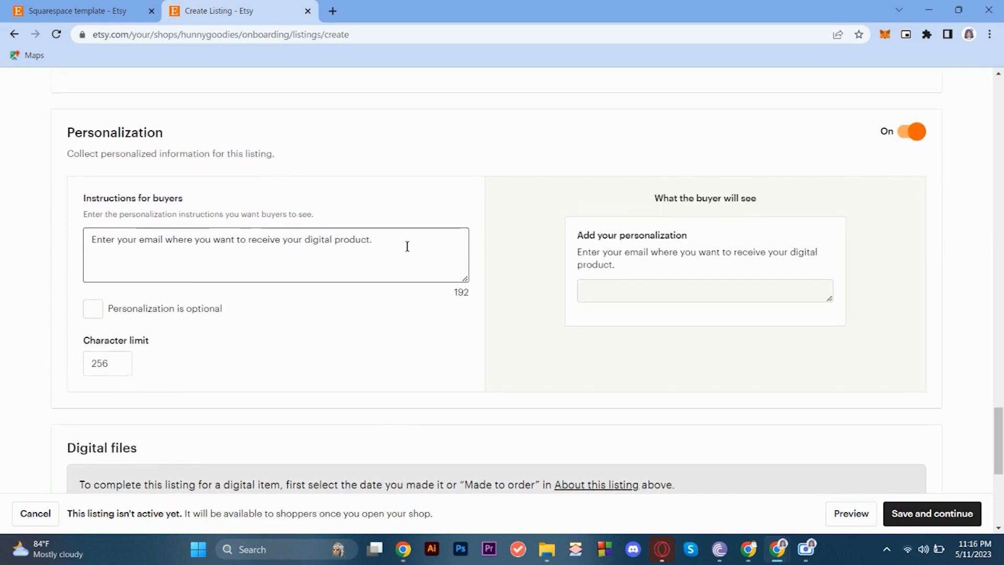
{"action": "scroll", "coordinate": [395, 247], "scroll_direction": "down", "scroll_amount": 5}
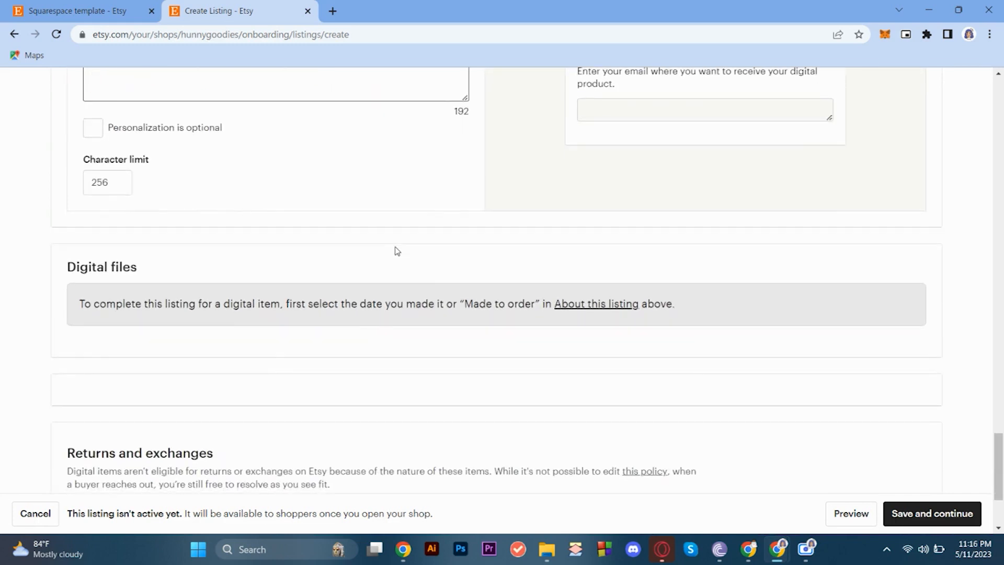
{"action": "scroll", "coordinate": [397, 250], "scroll_direction": "down", "scroll_amount": 4}
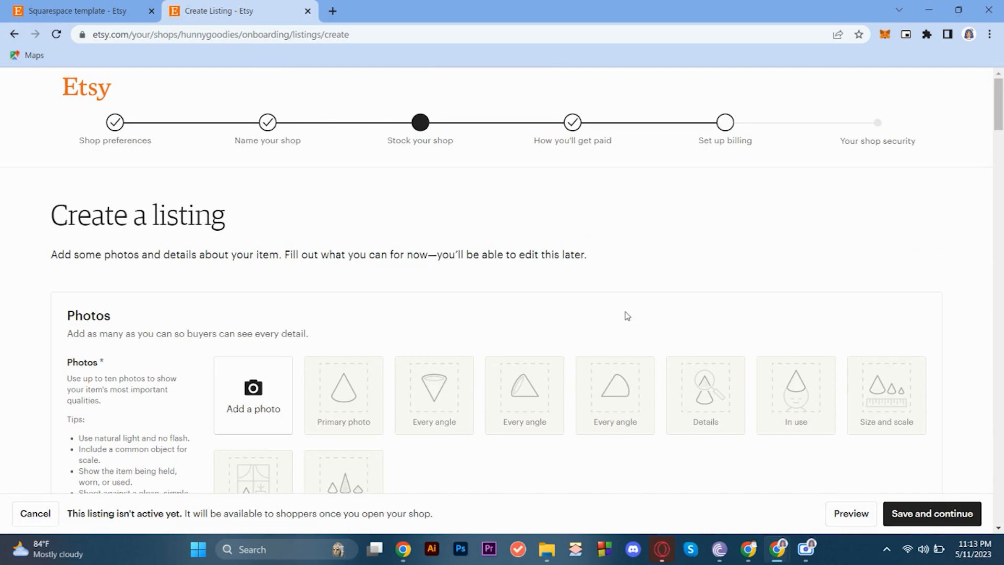
Review the blank listing form from the Photos and Video sections down to the Listing details fields.
{"action": "scroll", "coordinate": [627, 316], "scroll_direction": "down", "scroll_amount": 4}
{"action": "scroll", "coordinate": [627, 316], "scroll_direction": "down", "scroll_amount": 1}
{"action": "scroll", "coordinate": [626, 312], "scroll_direction": "up", "scroll_amount": 3}
{"action": "scroll", "coordinate": [626, 312], "scroll_direction": "down", "scroll_amount": 4}
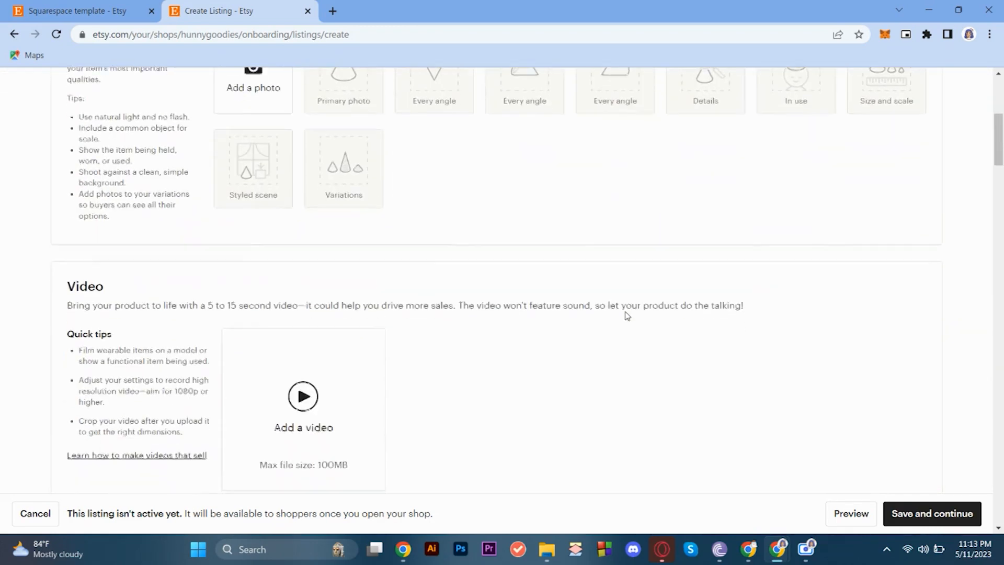
{"action": "scroll", "coordinate": [627, 315], "scroll_direction": "down", "scroll_amount": 1}
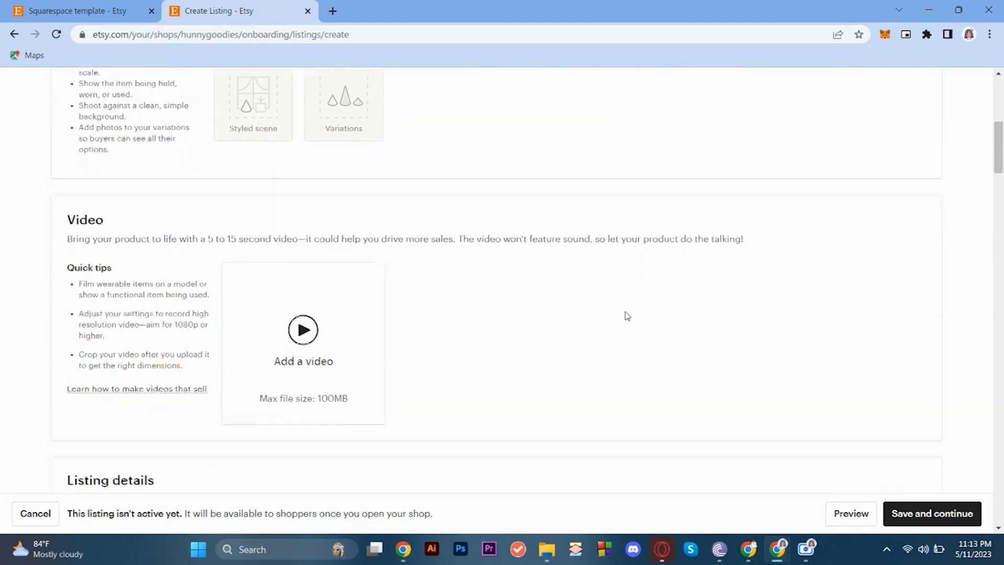
{"action": "scroll", "coordinate": [627, 316], "scroll_direction": "down", "scroll_amount": 1}
{"action": "scroll", "coordinate": [627, 316], "scroll_direction": "down", "scroll_amount": 3}
{"action": "scroll", "coordinate": [625, 313], "scroll_direction": "down", "scroll_amount": 1}
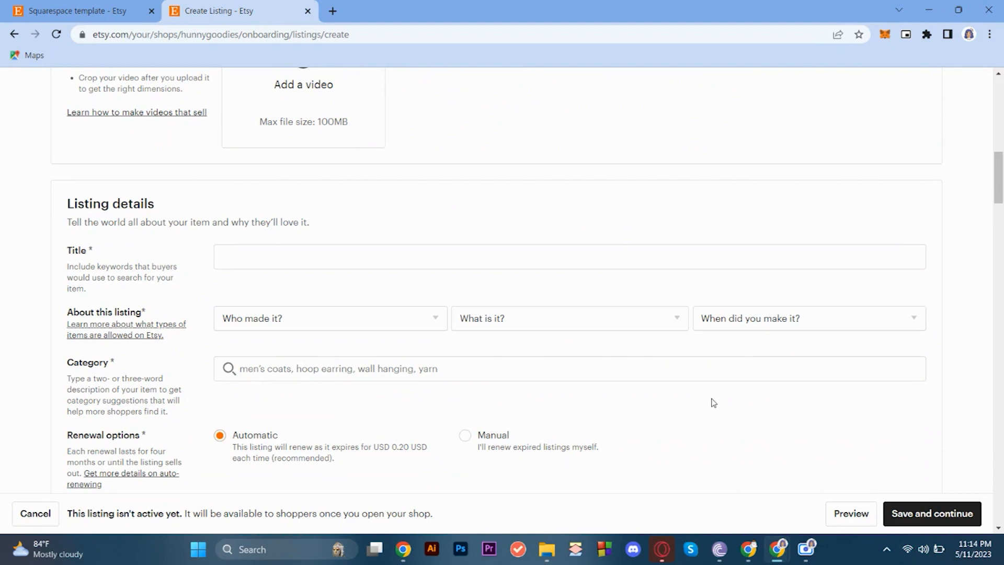
{"action": "scroll", "coordinate": [713, 402], "scroll_direction": "down", "scroll_amount": 2}
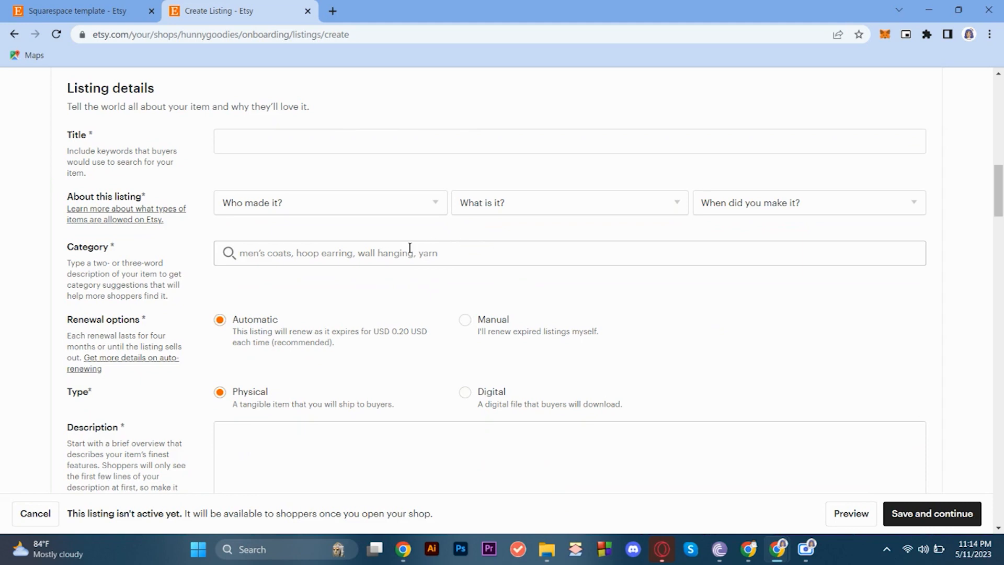
Assign the blank listing to the Website Templates category by searching for "Website Templates".
{"action": "left_click", "coordinate": [318, 253]}
{"action": "type", "text": "E"}
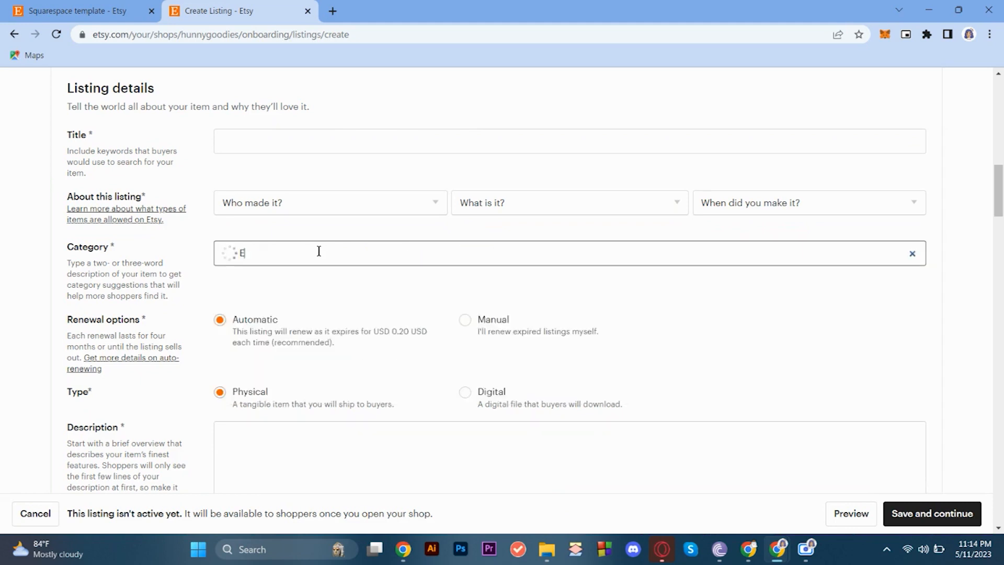
{"action": "key", "text": "BackSpace"}
{"action": "type", "text": "website te"}
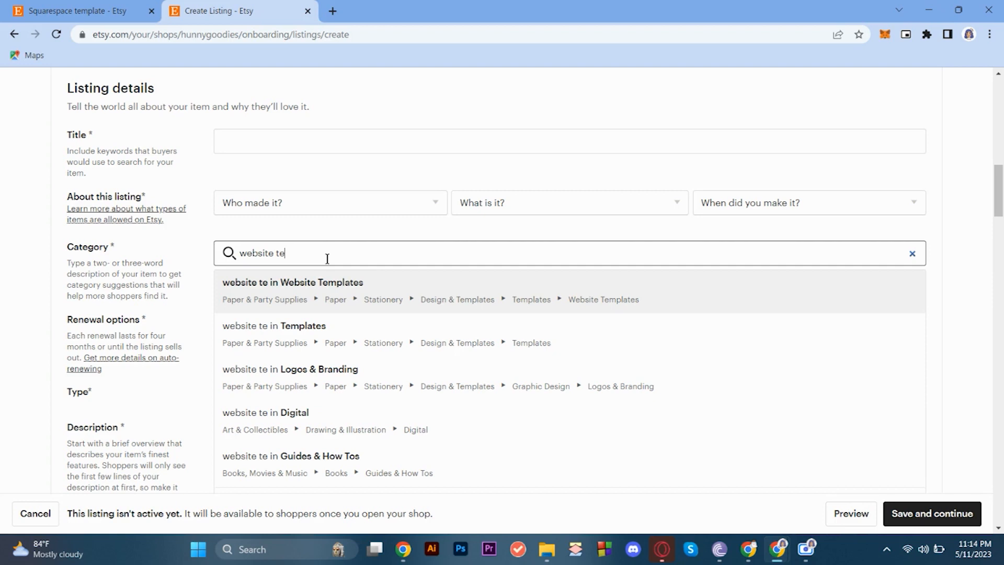
{"action": "key", "text": "ctrl+a"}
{"action": "type", "text": "Website Templates"}
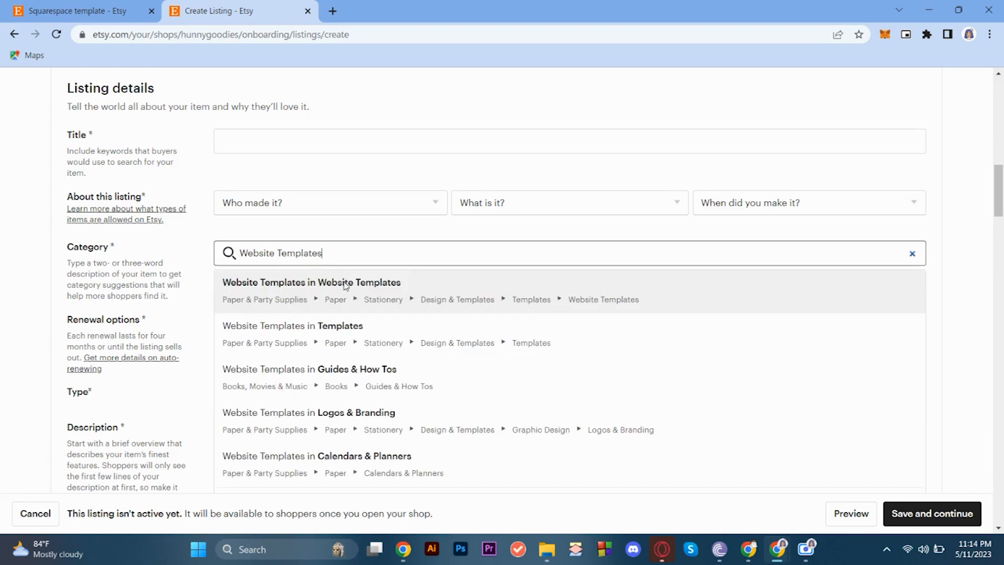
{"action": "left_click", "coordinate": [345, 278]}
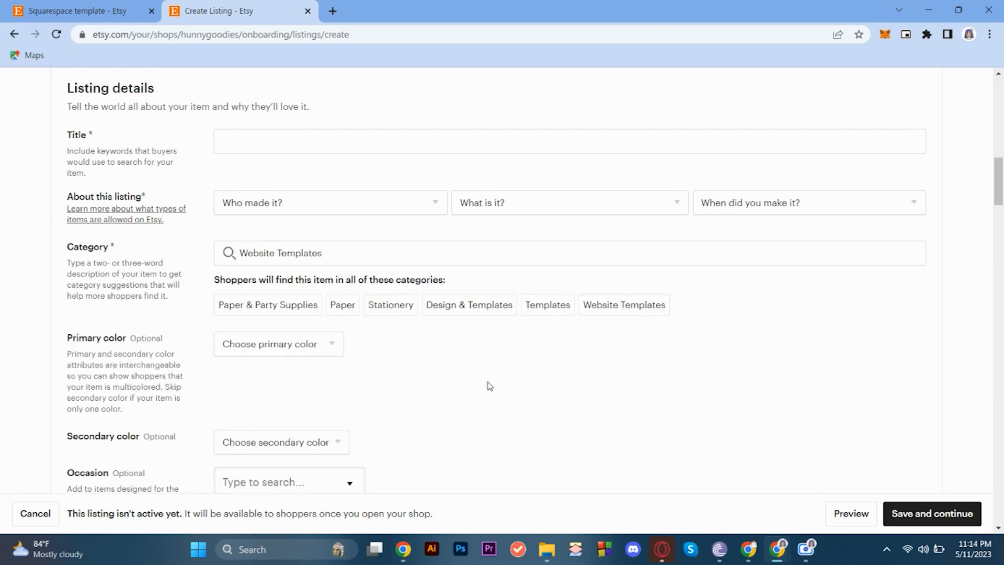
{"action": "scroll", "coordinate": [492, 369], "scroll_direction": "down", "scroll_amount": 1}
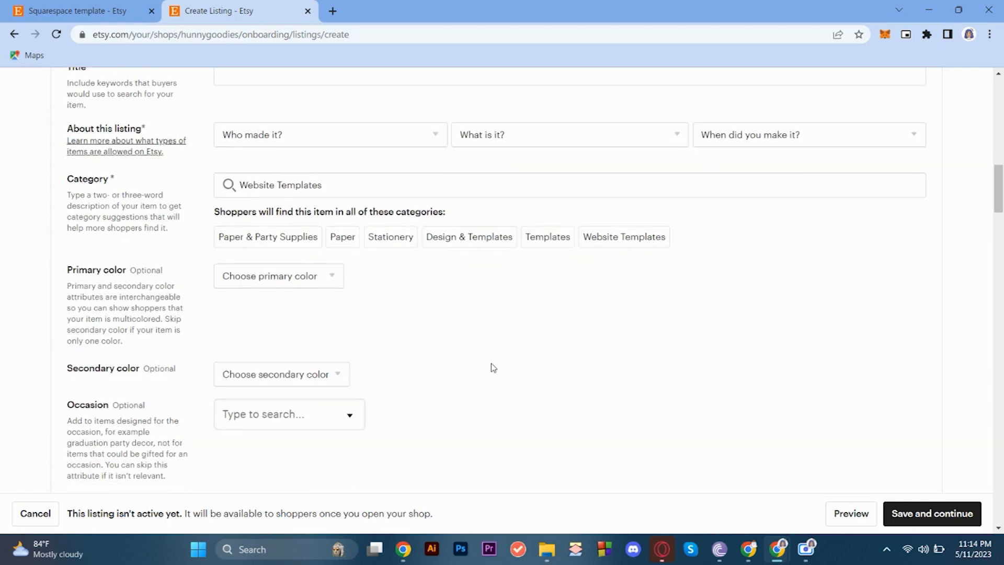